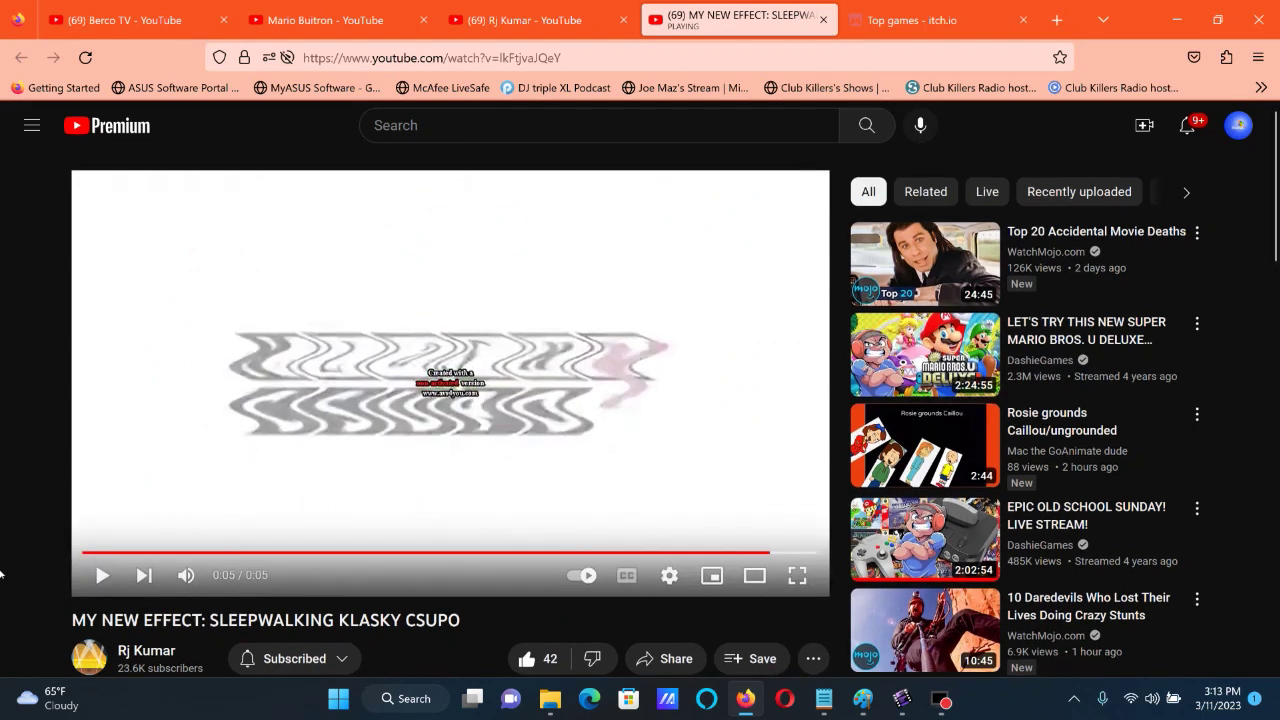
# - Read the effect recipe in the video's description and highlight the note about not using the vertical preset
pyautogui.scroll(-4, 101, 577)
pyautogui.click(120, 372)
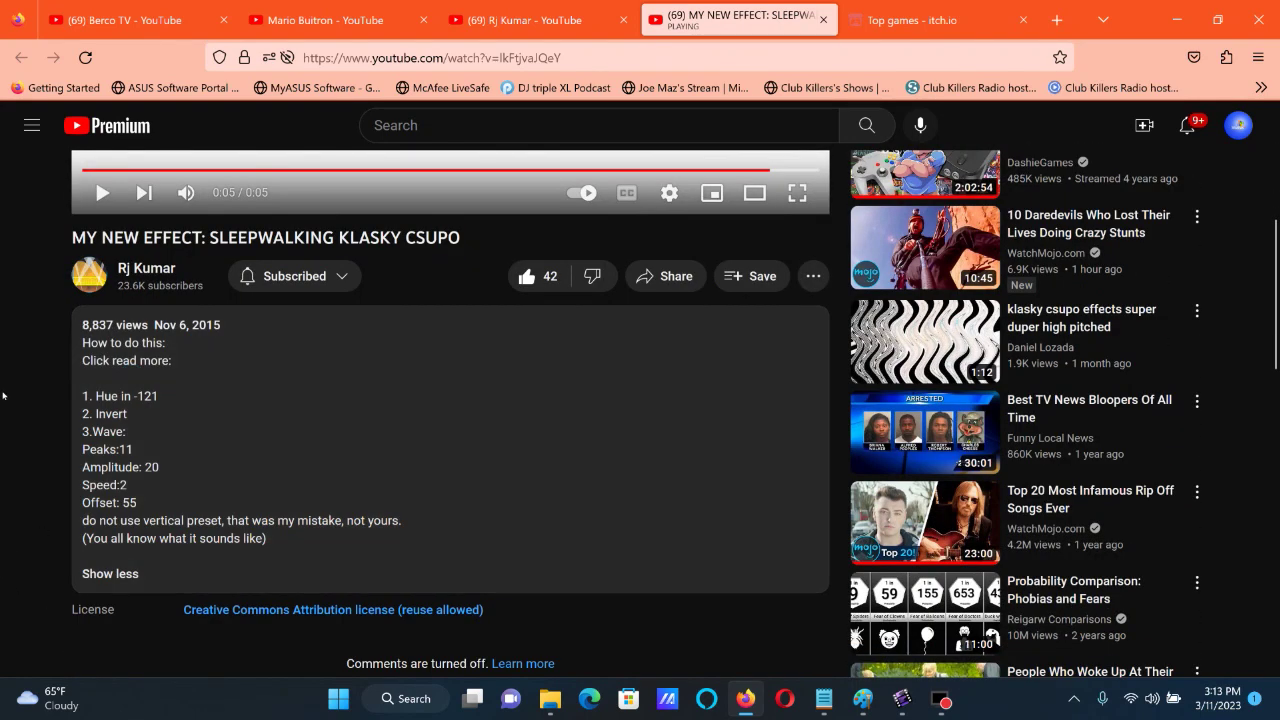
pyautogui.moveTo(83, 525); pyautogui.dragTo(277, 542)
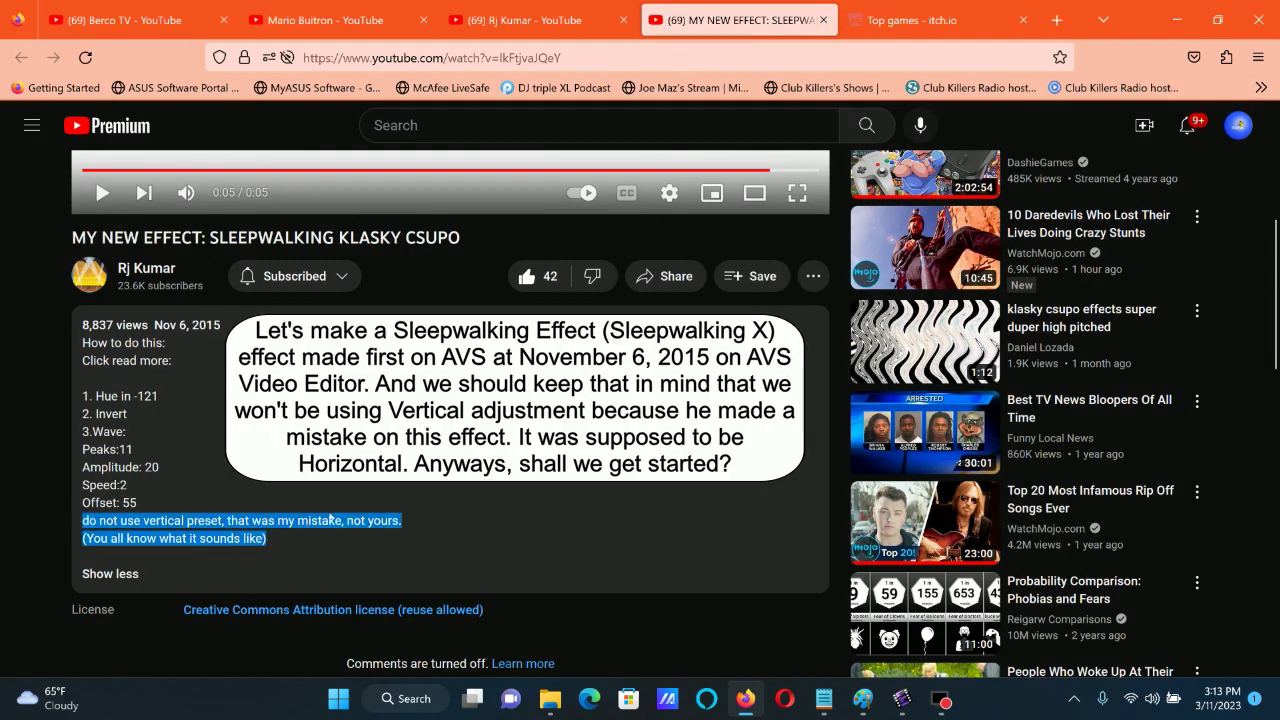
pyautogui.click(23, 524)
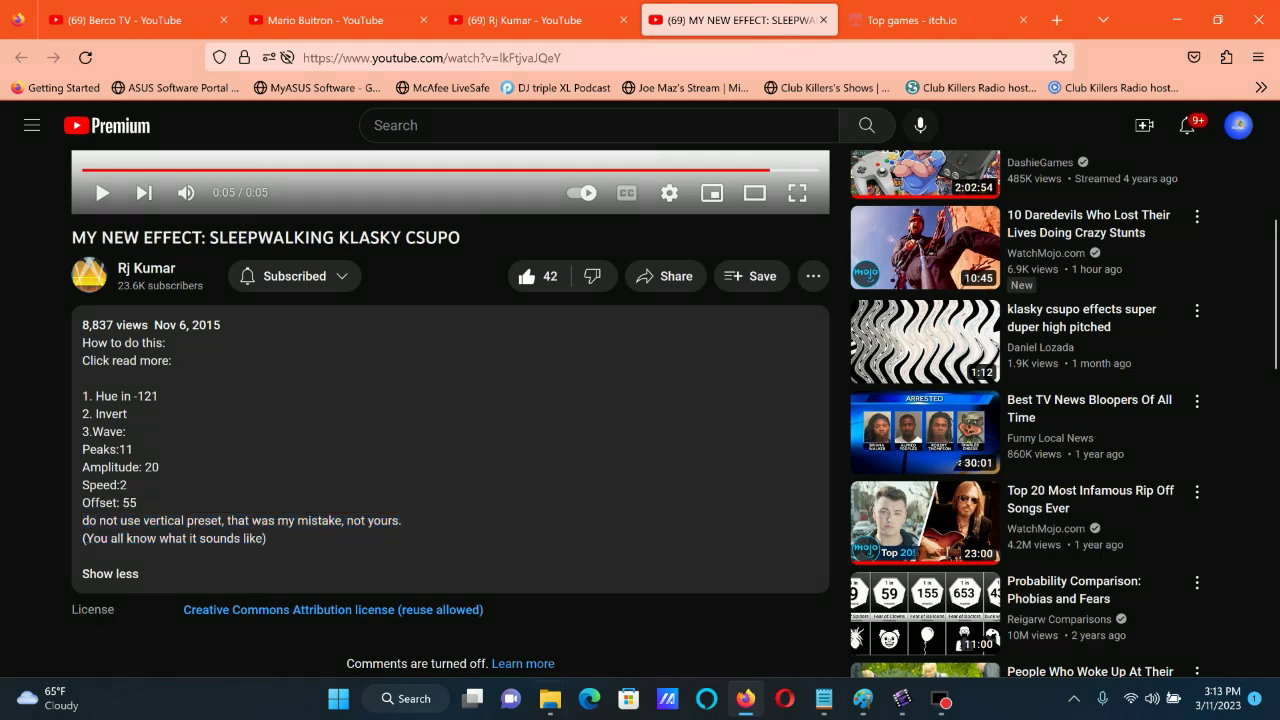
# - Switch to AVS Video Editor and apply color correction with Hue -121 to the Klasky Csupo clip
pyautogui.click(901, 700)
pyautogui.rightClick(188, 528)
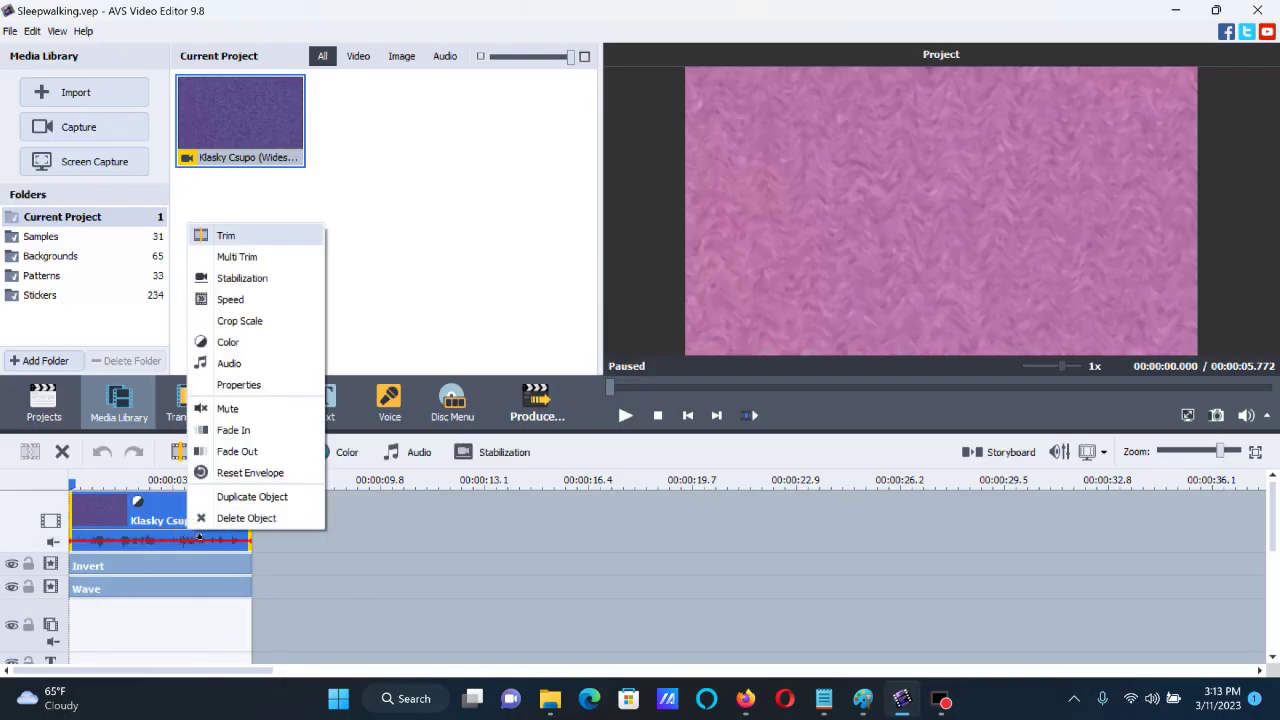
pyautogui.click(221, 360)
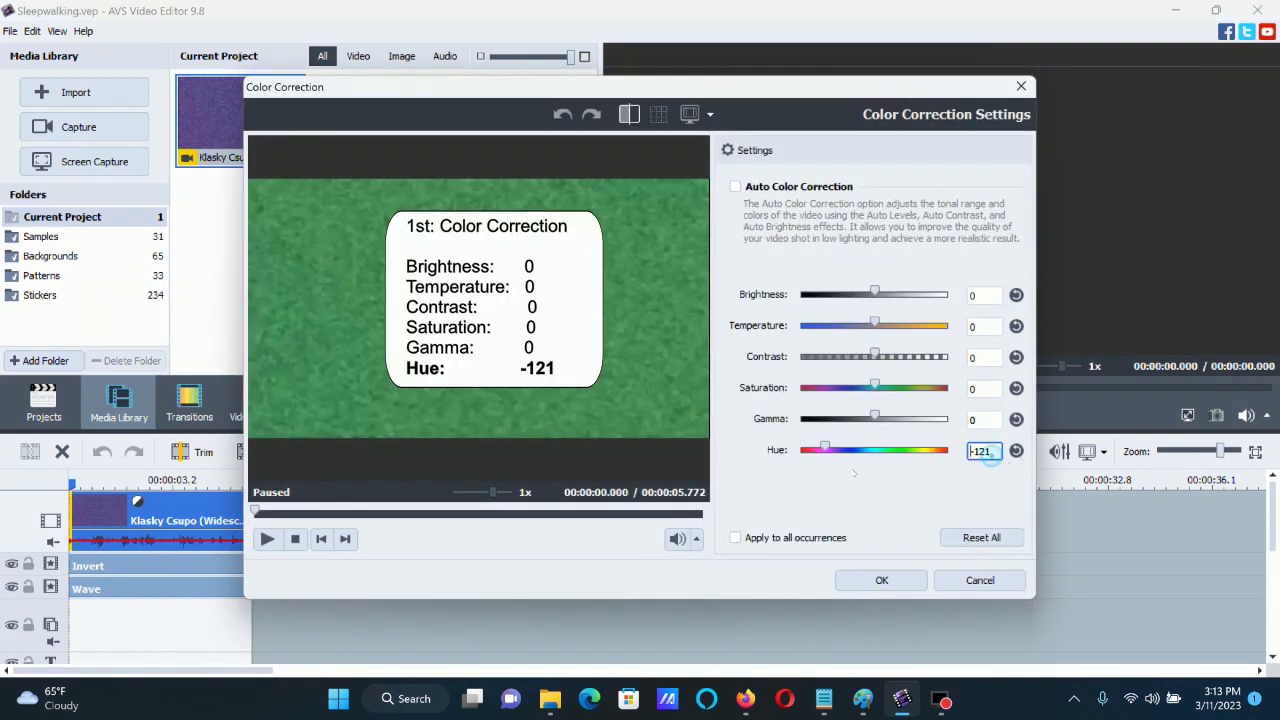
pyautogui.doubleClick(1004, 455)
pyautogui.click(886, 577)
# - Confirm the Invert effect with no mask and the Wave effect with Peaks 11, Amplitude 20, Speed 2, Offset 55 and Vertical off
pyautogui.click(175, 572)
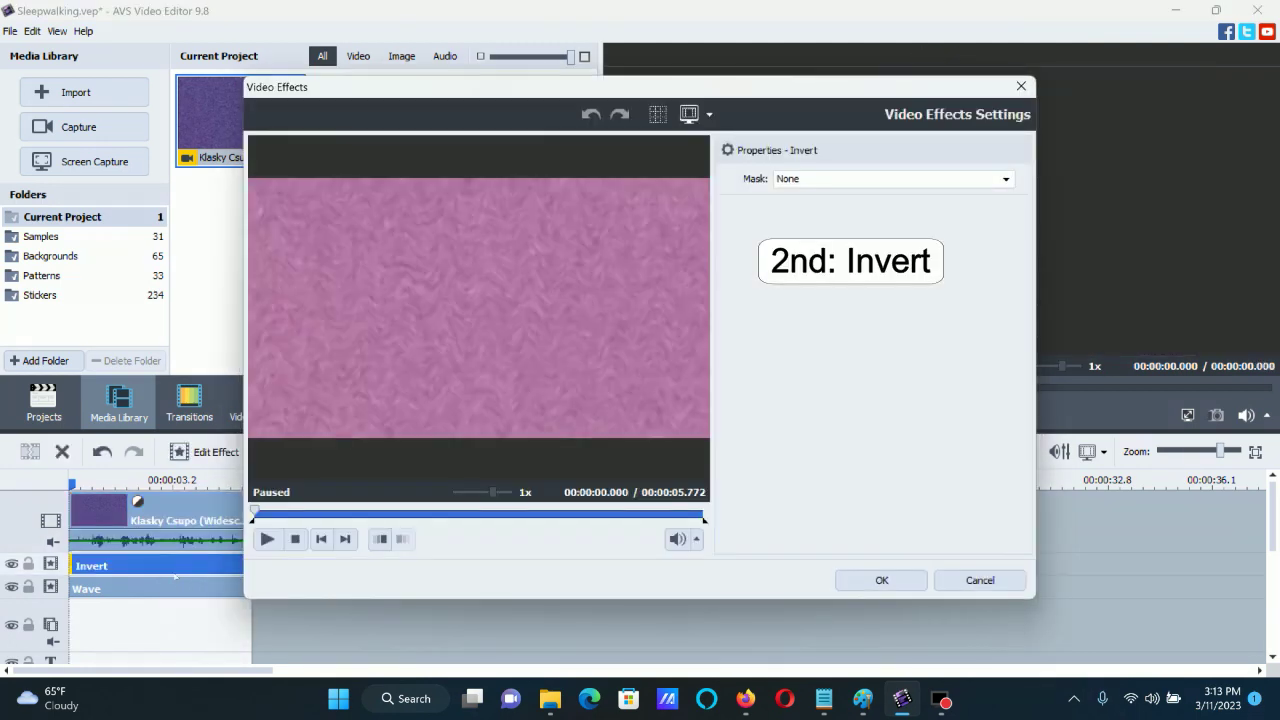
pyautogui.click(870, 581)
pyautogui.click(133, 596)
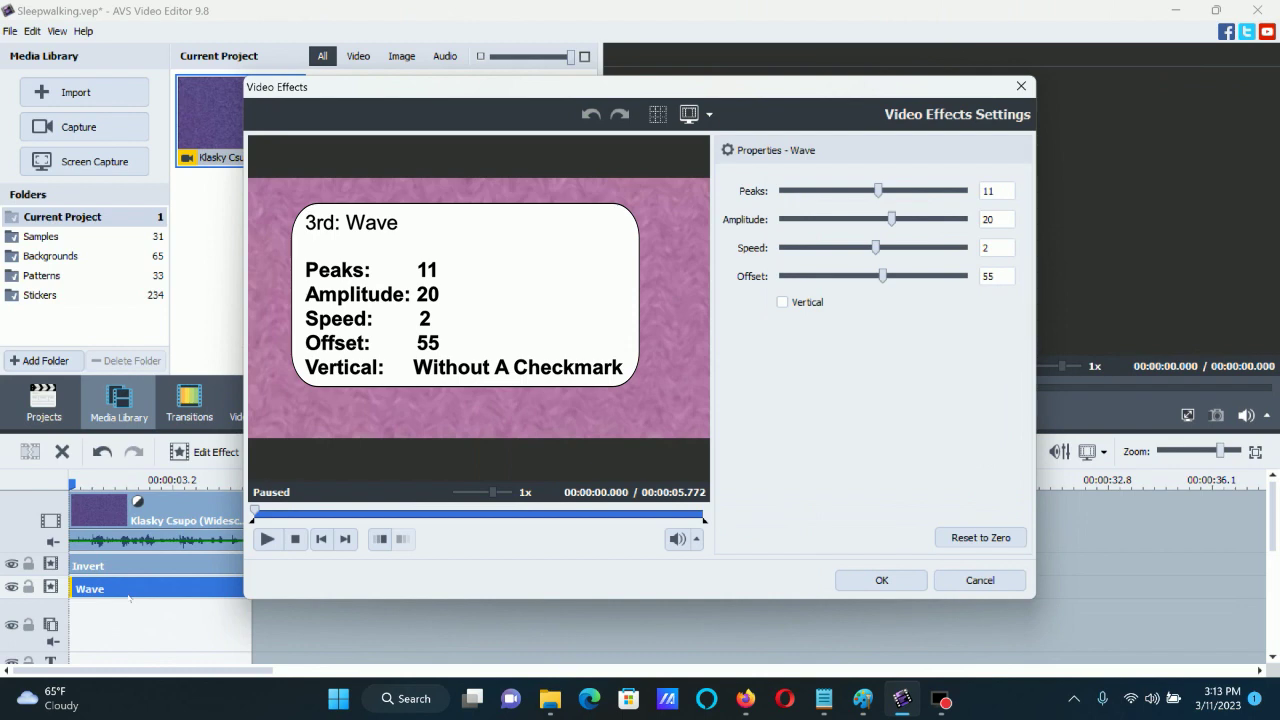
pyautogui.click(882, 580)
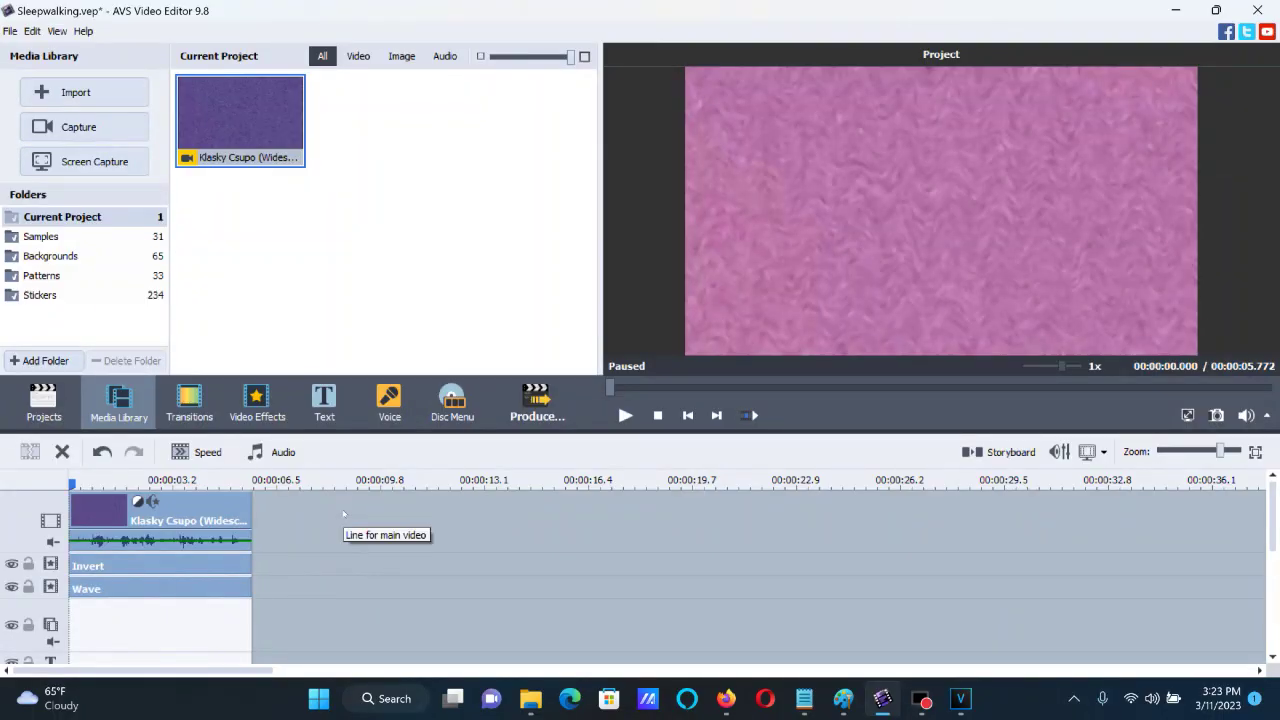
# - Apply Pitch Shift with a rate of 159 to the main video clip's audio
pyautogui.rightClick(166, 506)
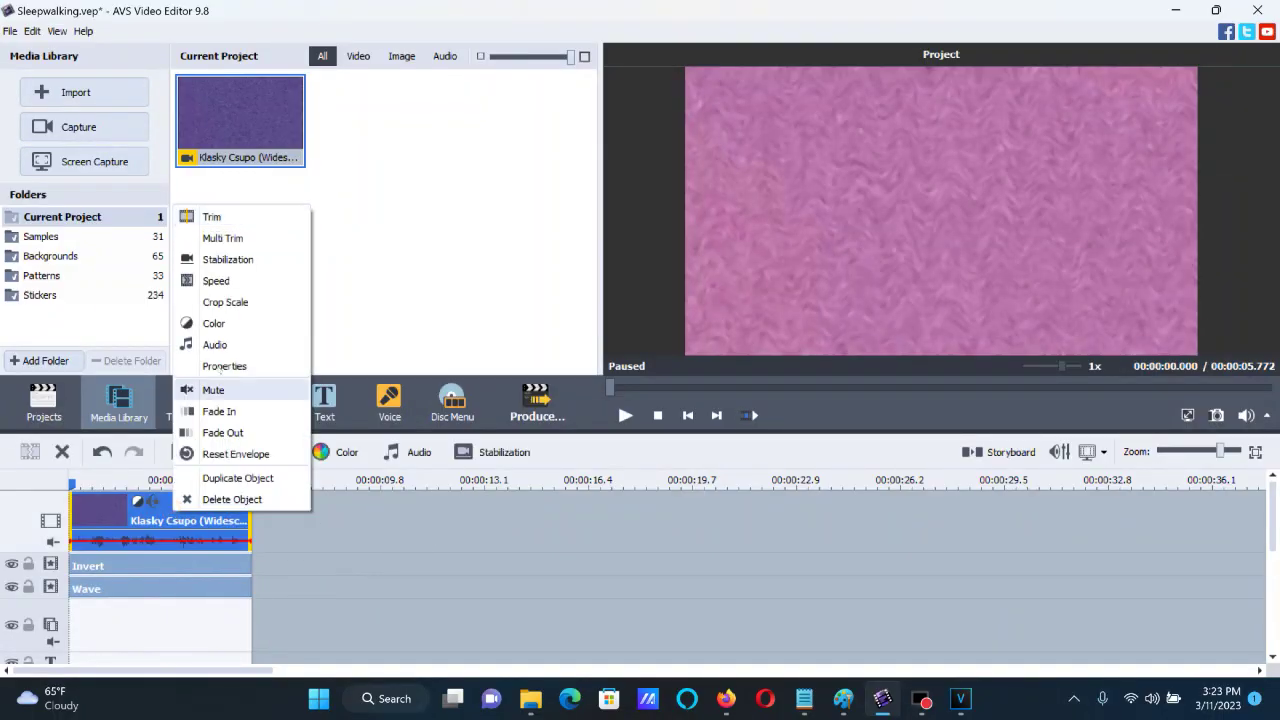
pyautogui.click(212, 390)
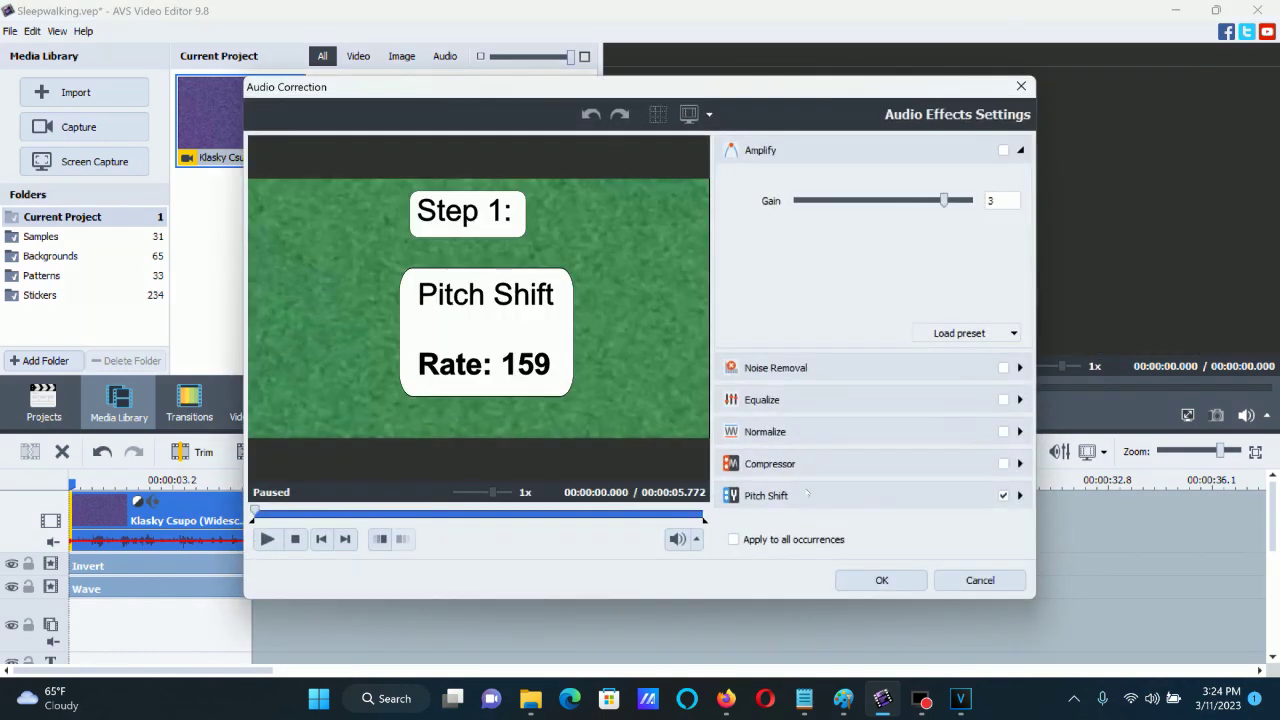
pyautogui.click(806, 494)
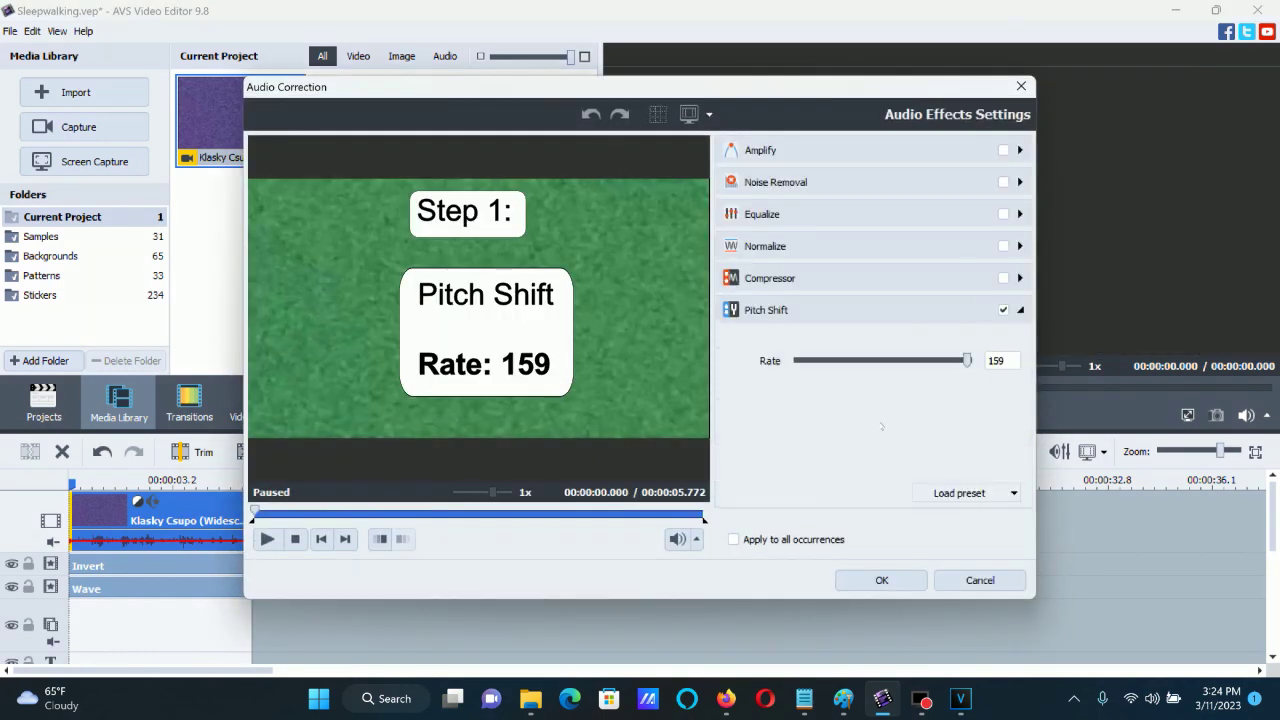
pyautogui.click(881, 579)
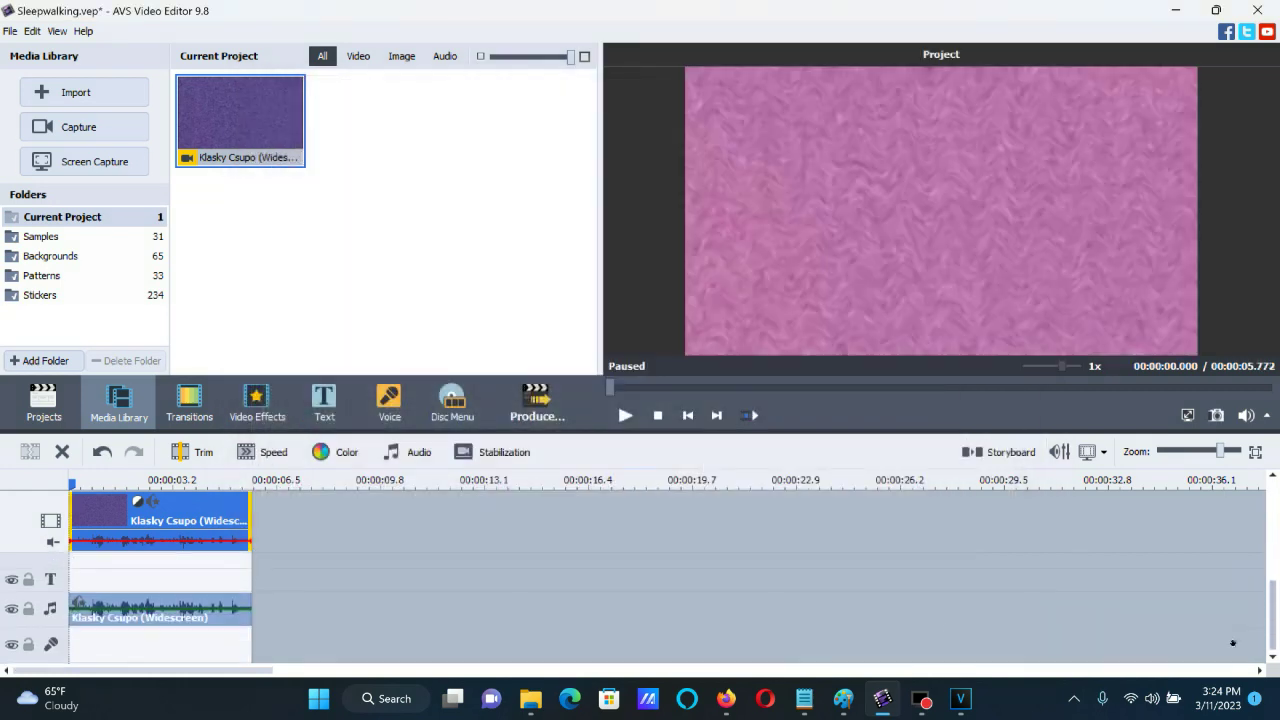
# - Apply Pitch Shift with a rate of 135 to the Klasky Csupo clip on the audio track
pyautogui.rightClick(216, 618)
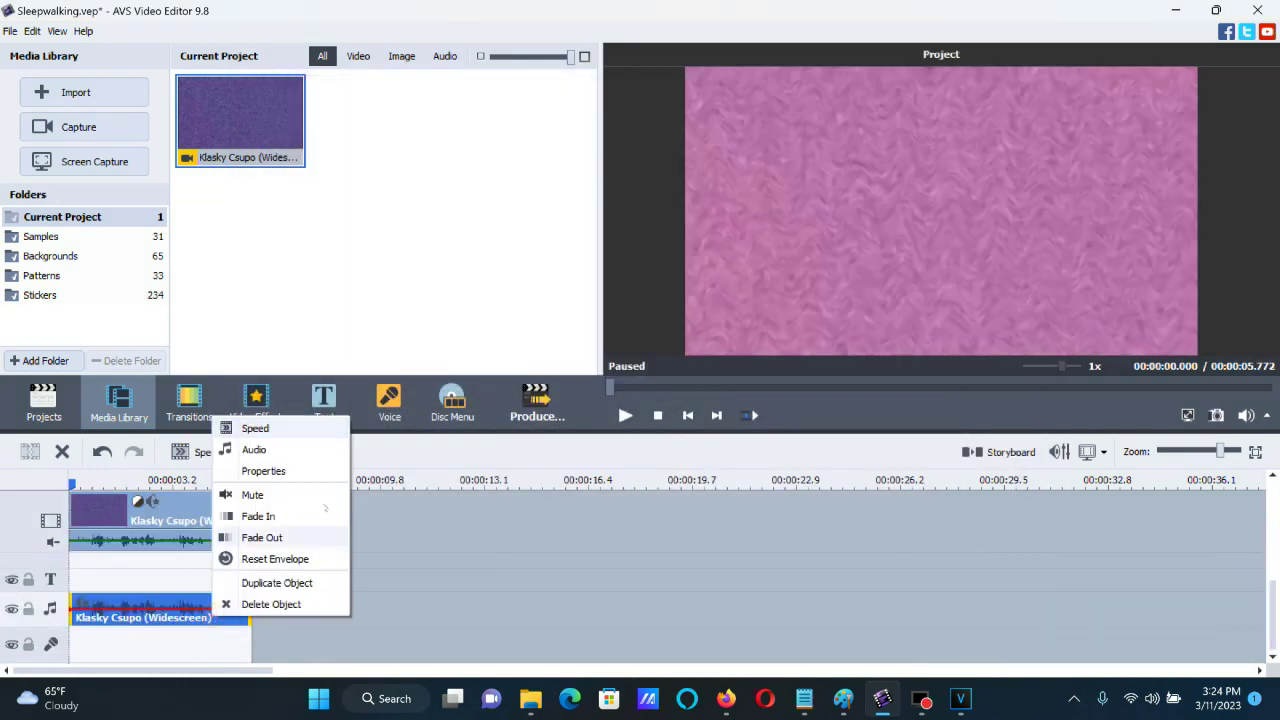
pyautogui.click(266, 450)
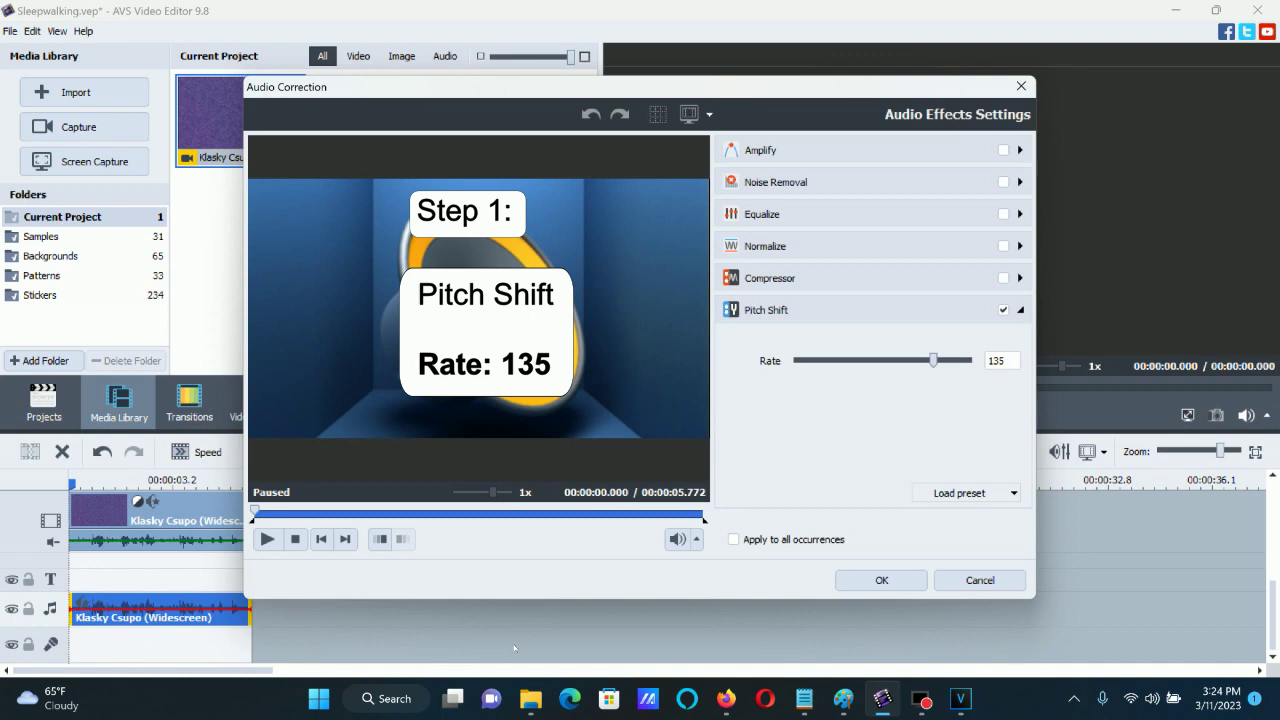
pyautogui.click(886, 581)
pyautogui.moveTo(921, 700)
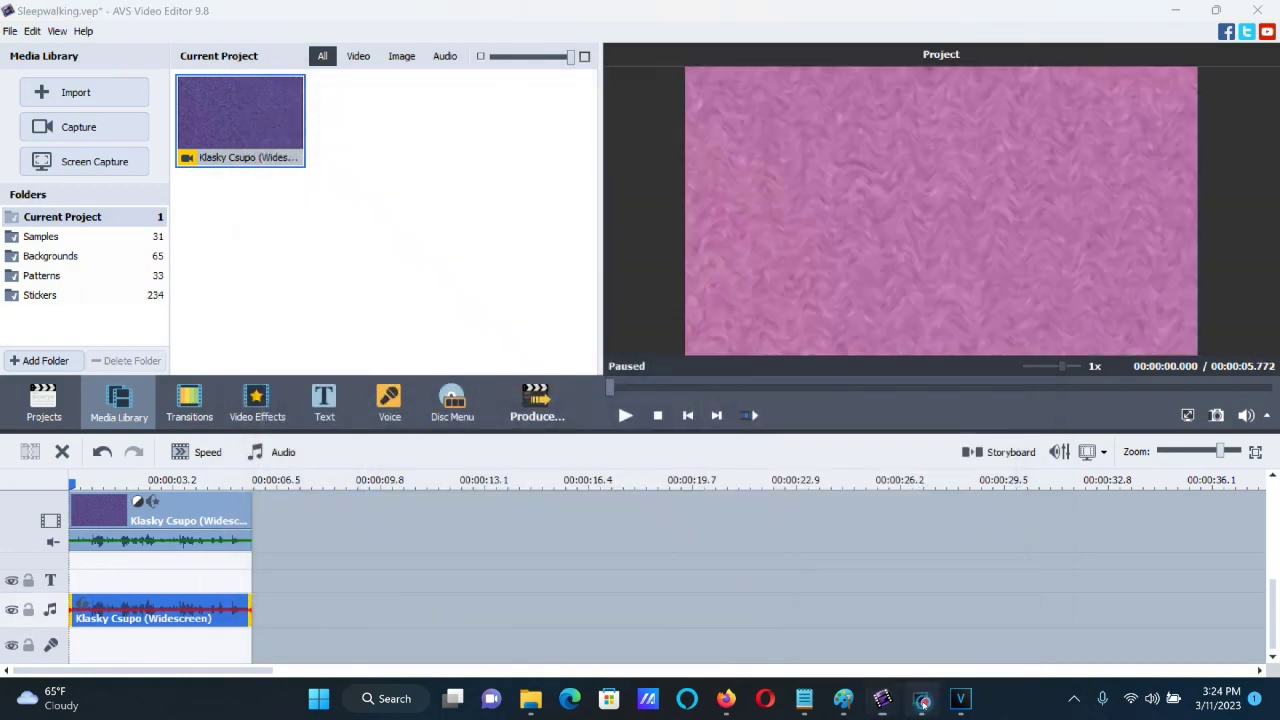
# - Render the project to a video file named "Klasky Csupo Sleepwalking Effect Part 1"
pyautogui.click(543, 401)
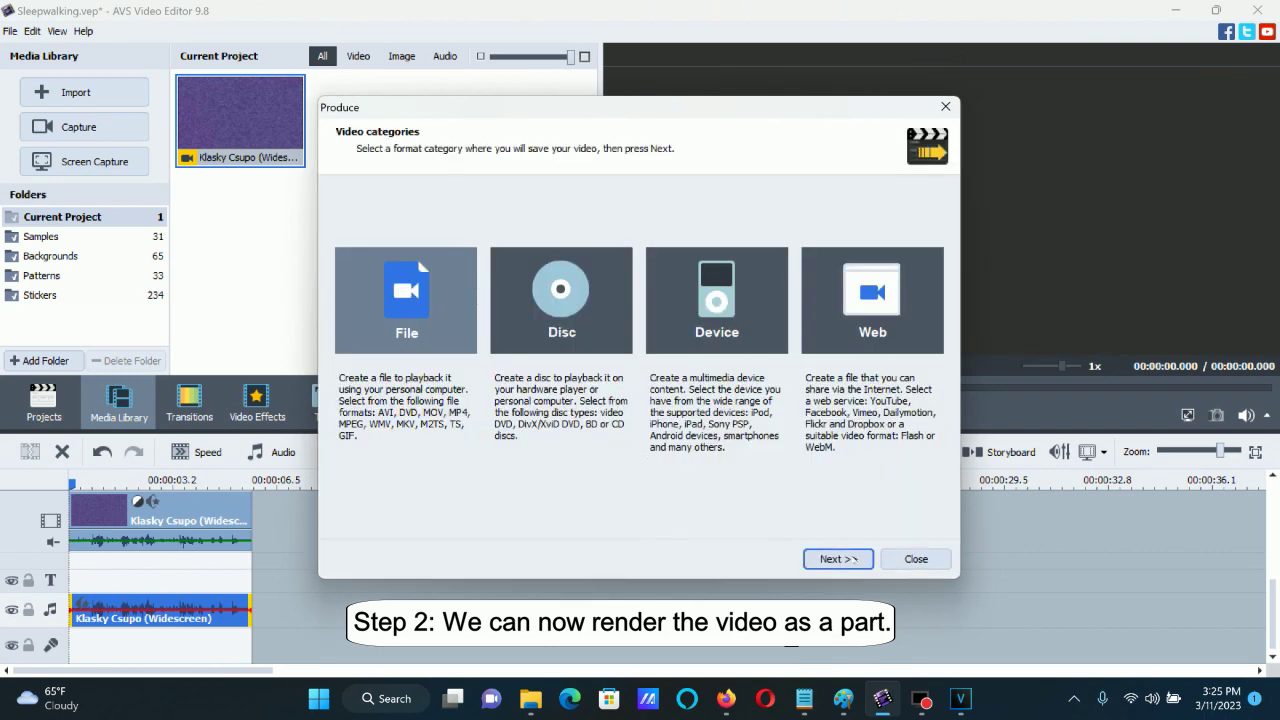
pyautogui.click(840, 558)
pyautogui.click(840, 558)
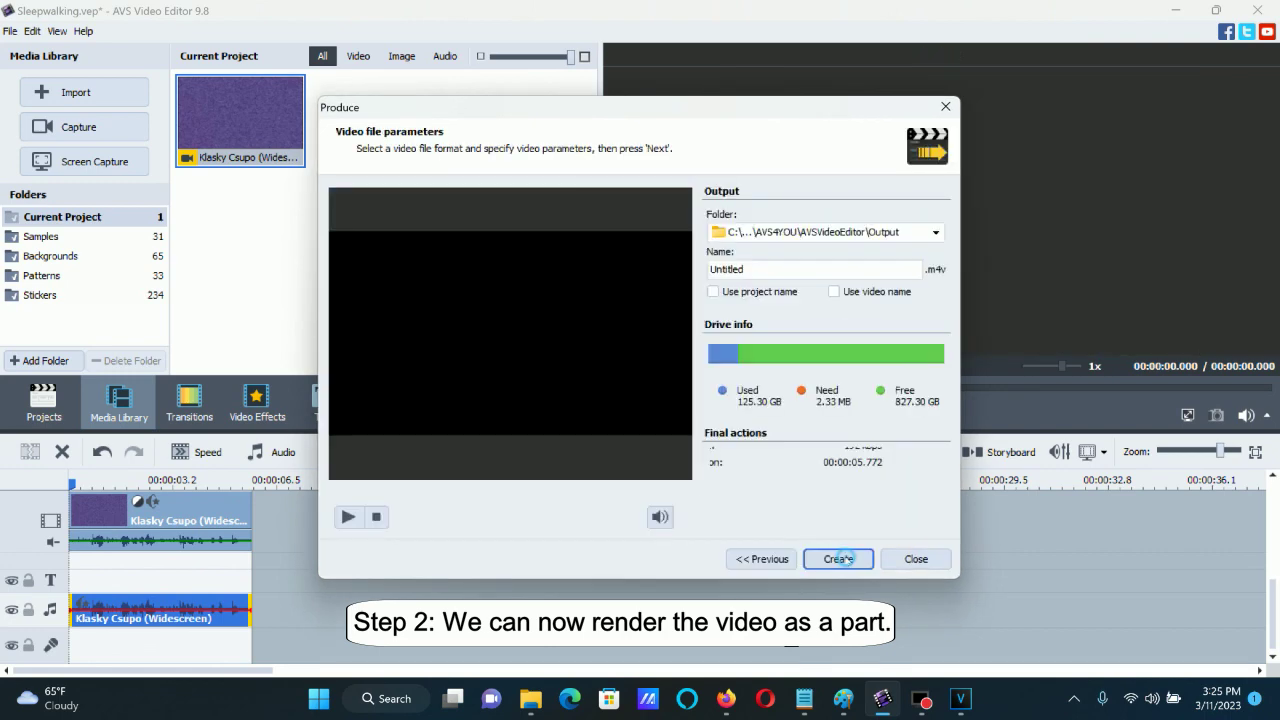
pyautogui.doubleClick(776, 268)
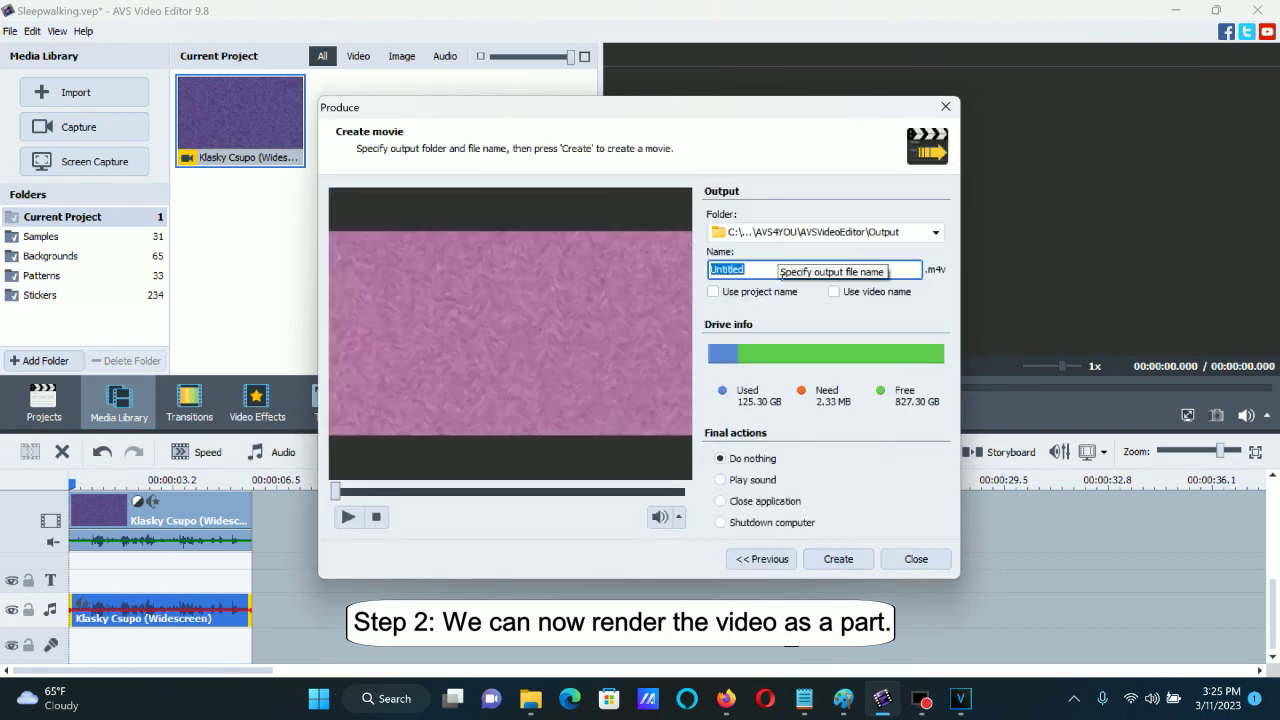
pyautogui.write('Kla')
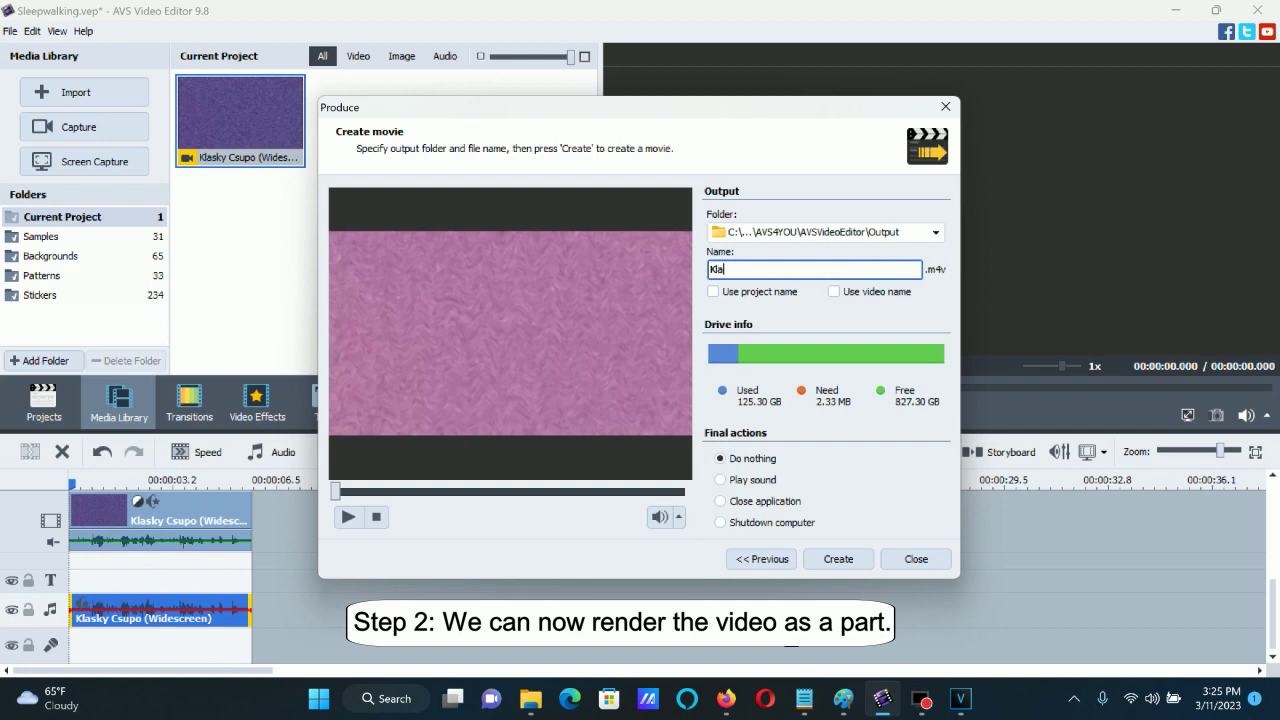
pyautogui.write('sky Csupo Sleepwalking Effect Part 12')
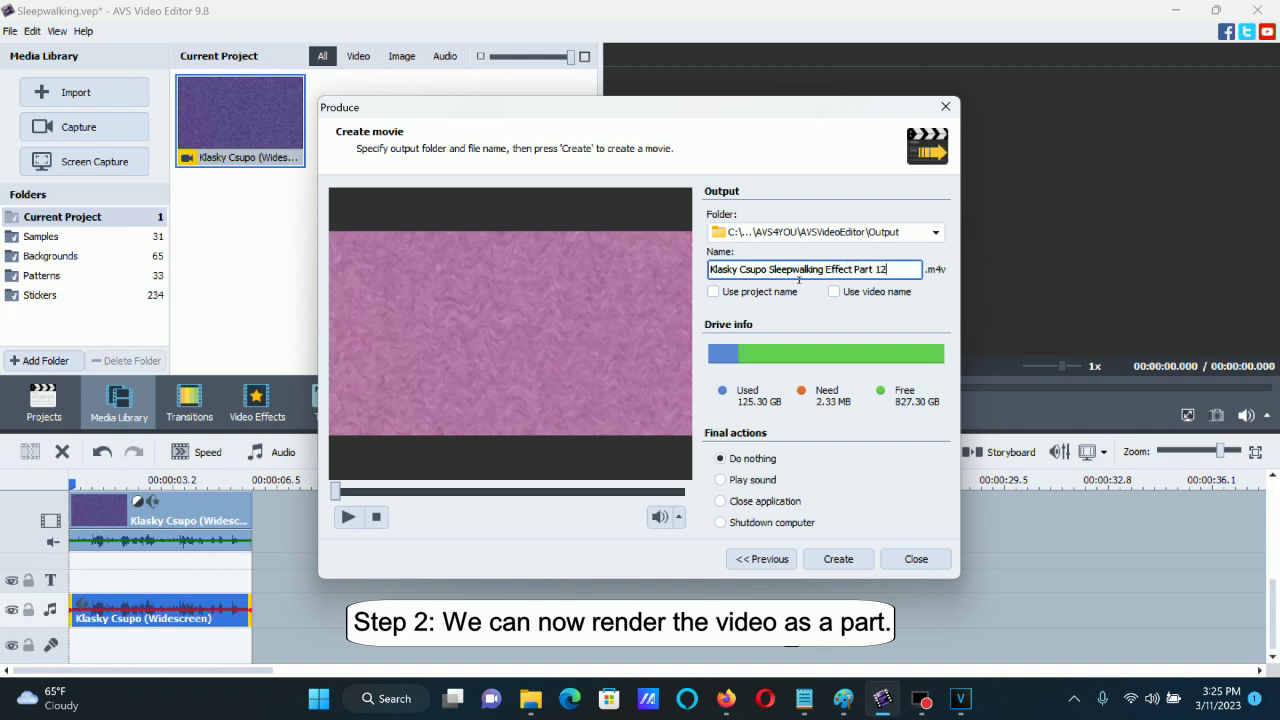
pyautogui.press('BackSpace')
pyautogui.click(866, 562)
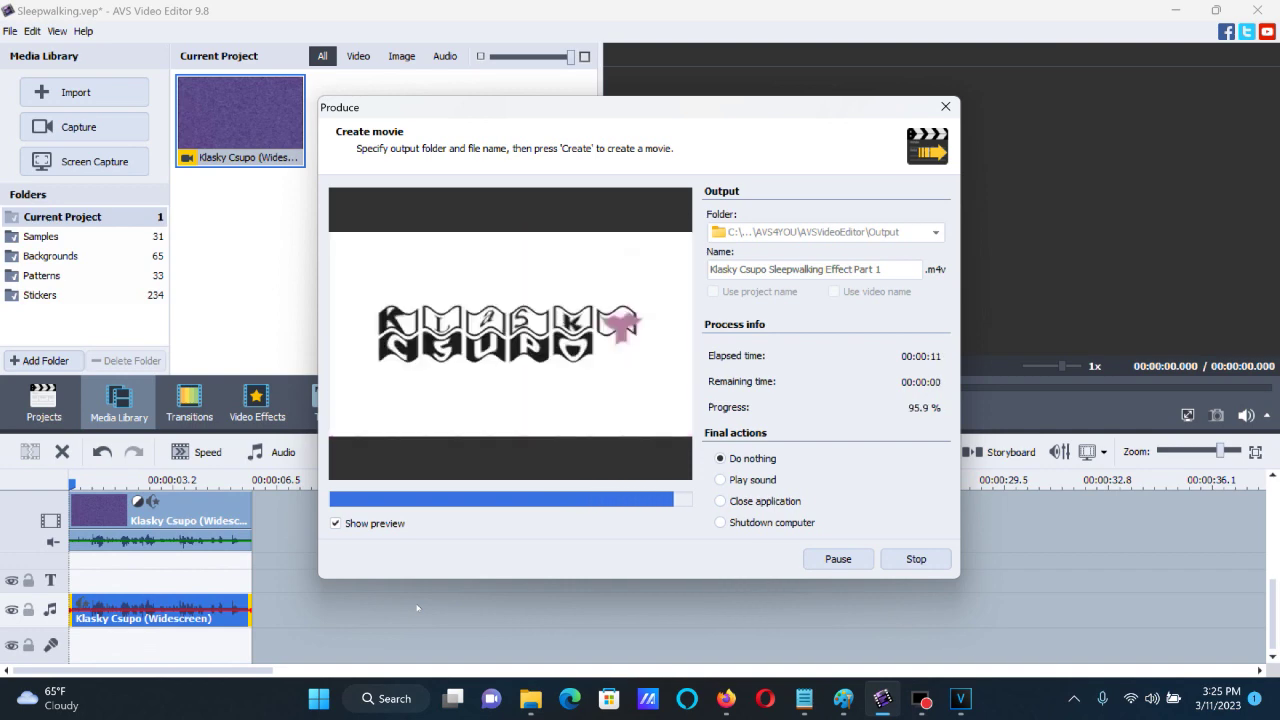
# - Bring the rendered Part 1 file from the output folder into the project and remove its clip from the main video track
pyautogui.click(600, 379)
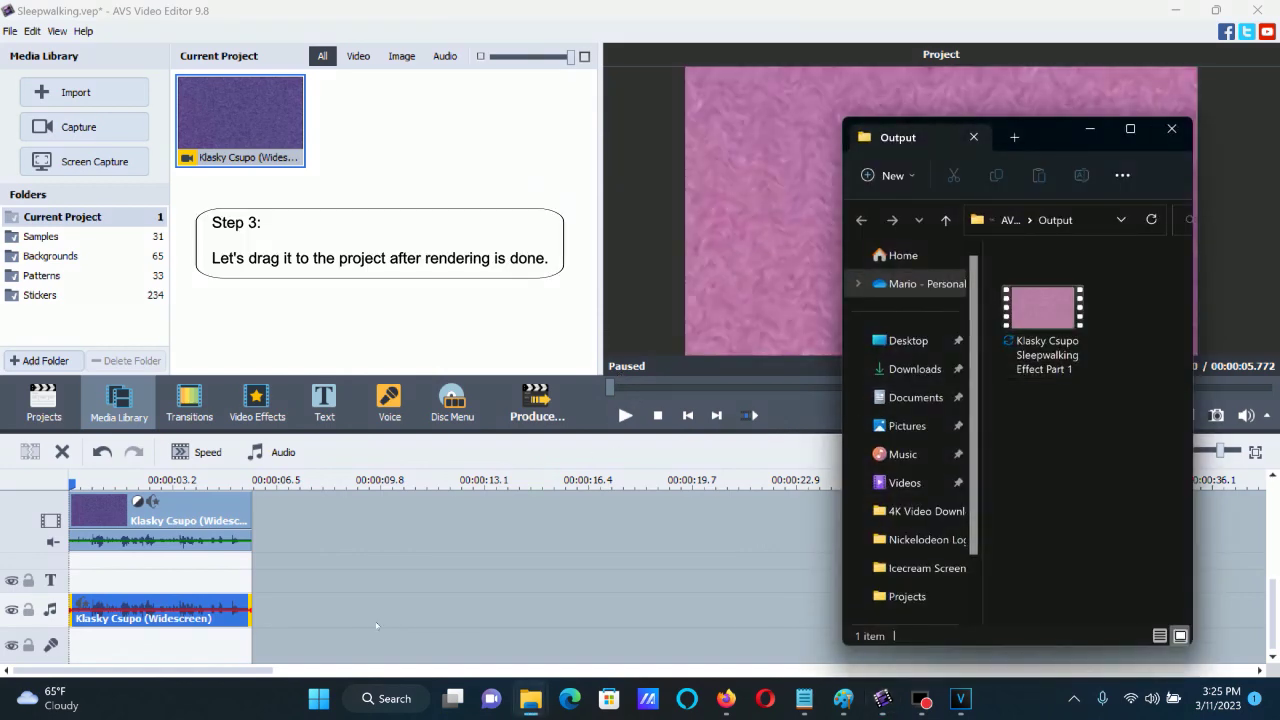
pyautogui.moveTo(1043, 312); pyautogui.dragTo(162, 614)
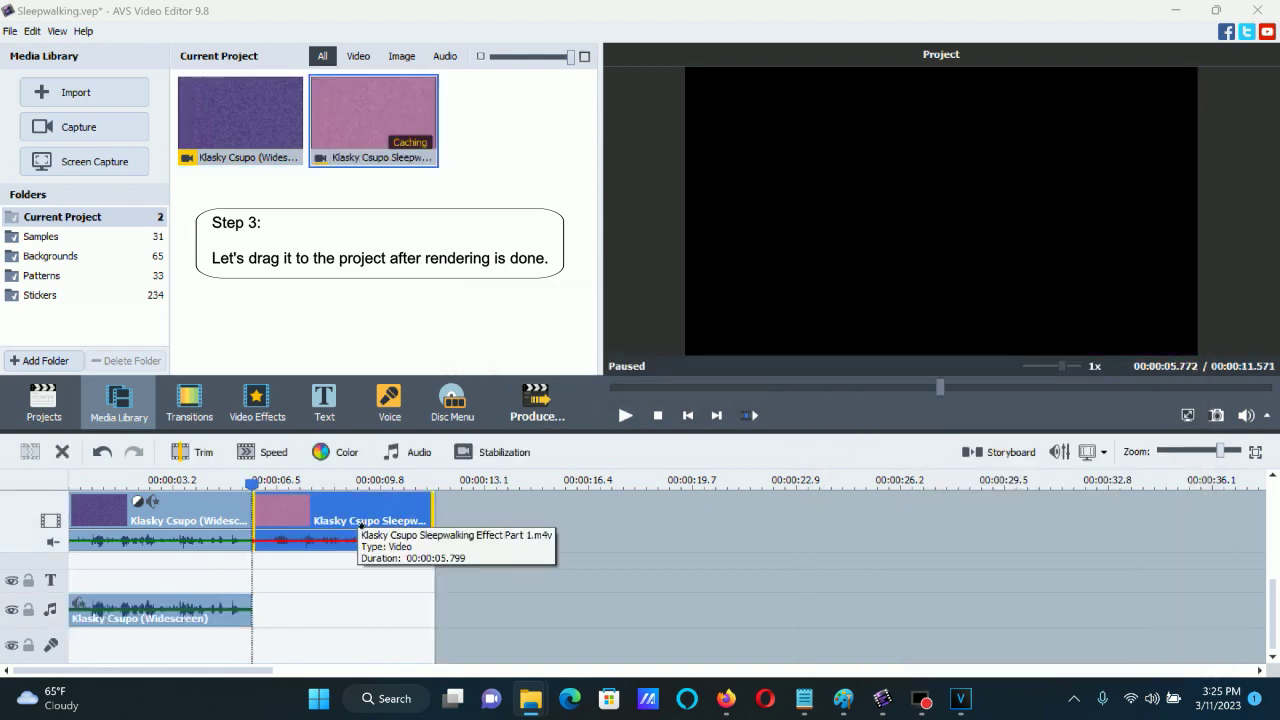
pyautogui.press('Delete')
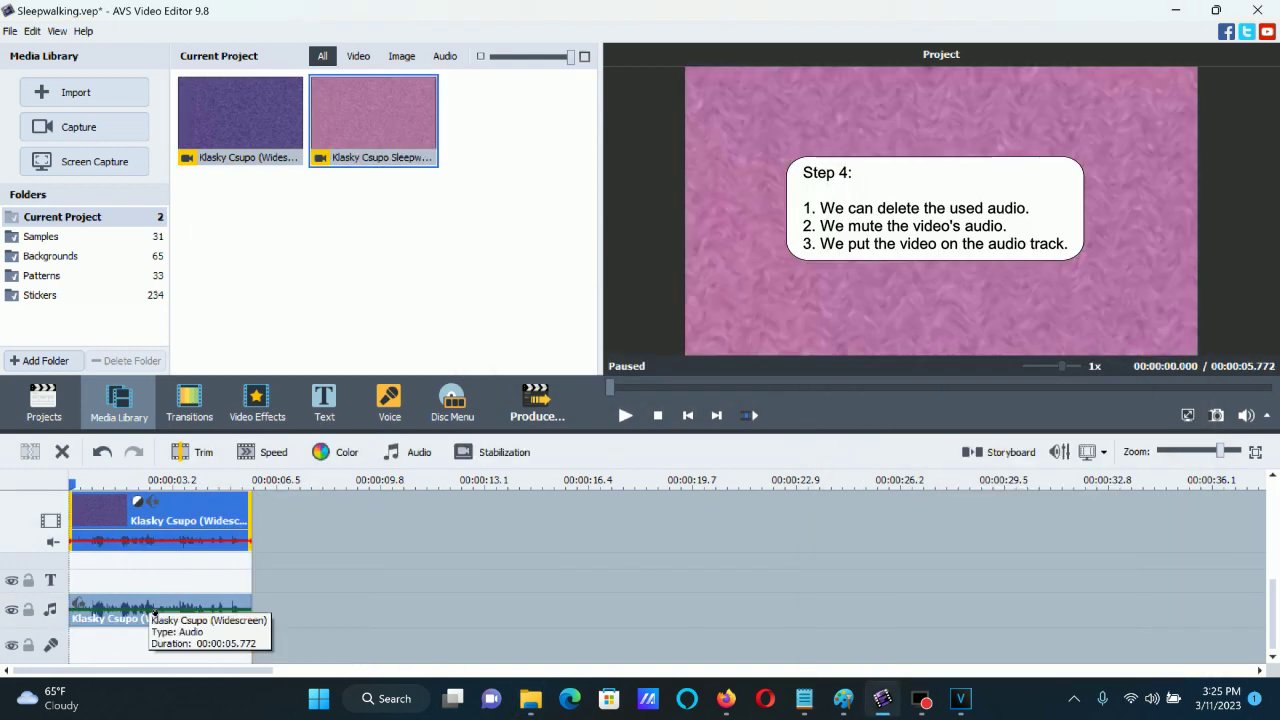
# - Delete the used clip from the audio track and mute the main video clip
pyautogui.click(150, 610)
pyautogui.press('Delete')
pyautogui.rightClick(152, 512)
pyautogui.click(190, 391)
# - Add the rendered Klasky Csupo Sleepwalking Effect Part 1 video to the audio mix track
pyautogui.click(374, 139)
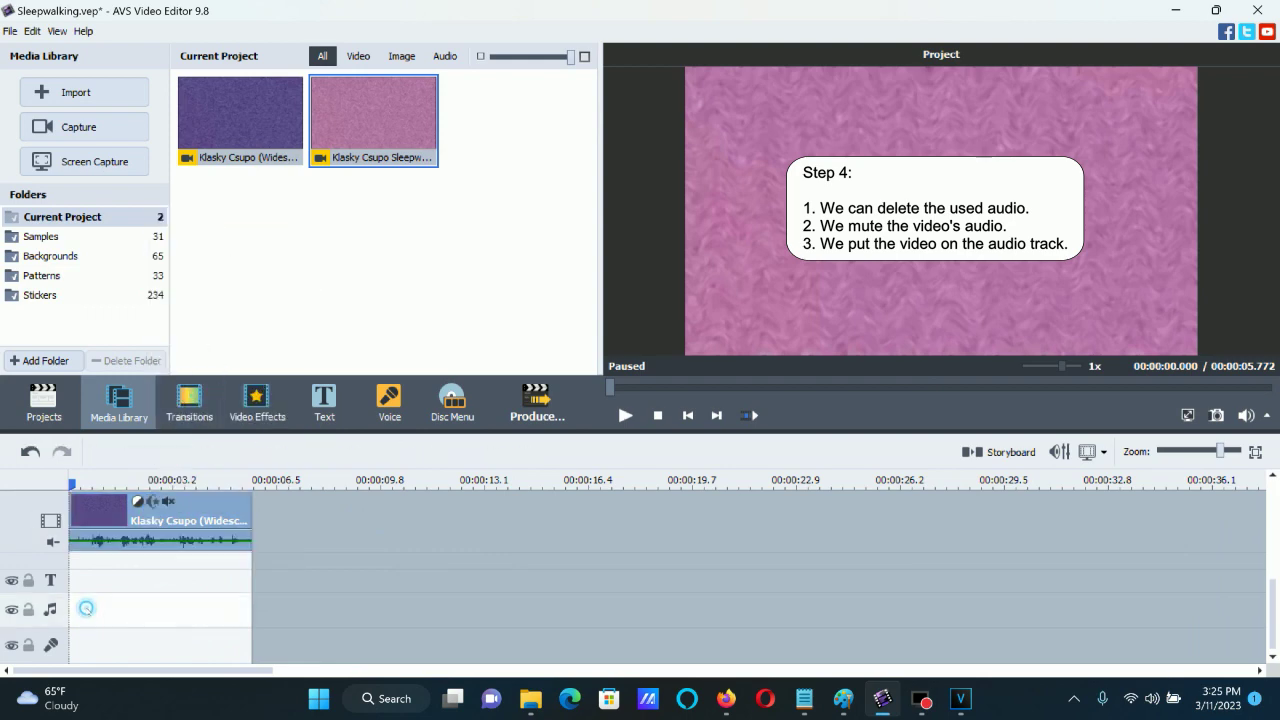
pyautogui.rightClick(374, 139)
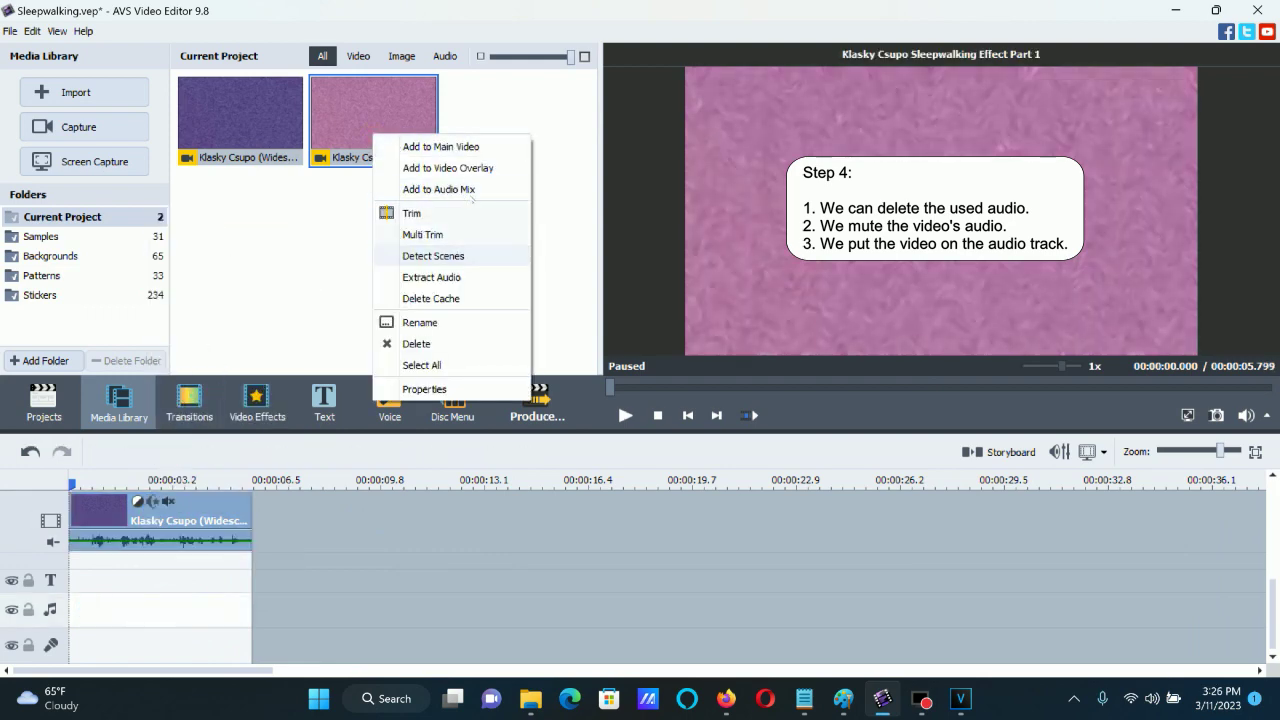
pyautogui.click(461, 190)
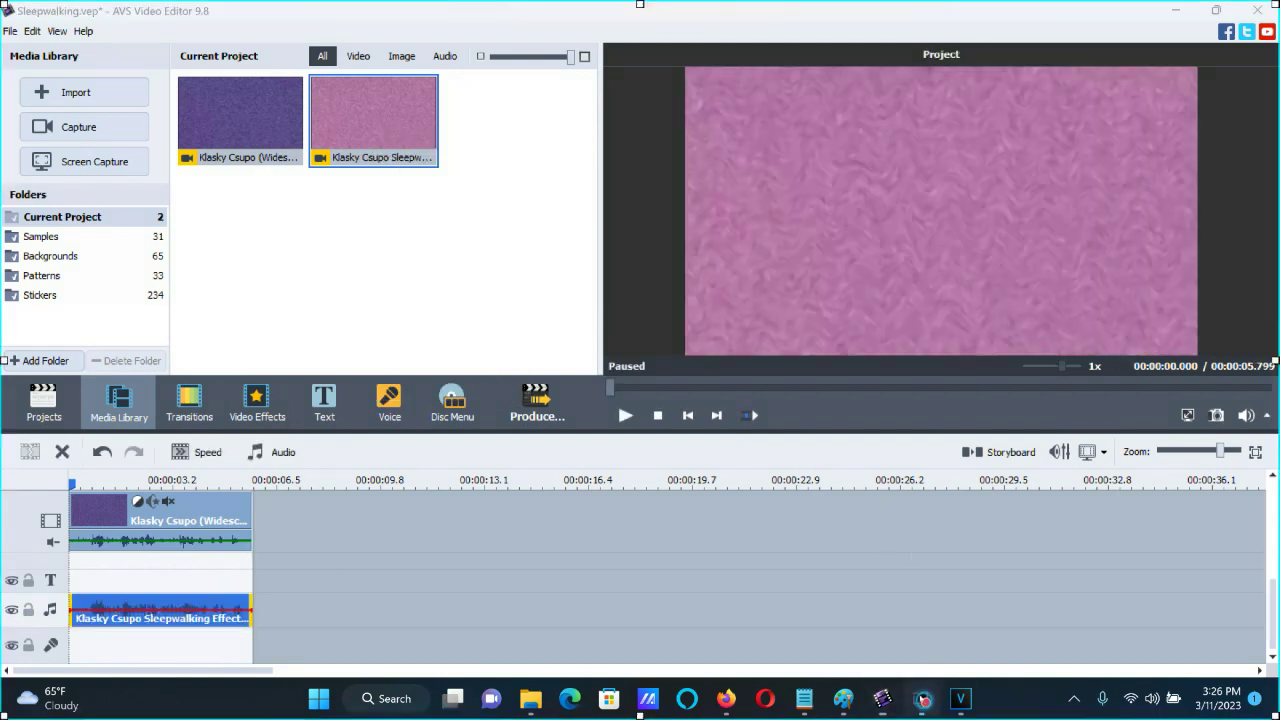
# - Apply Pitch Shift with a rate of 127 to the Sleepwalking Effect Part 1 clip on the audio track
pyautogui.click(160, 515)
pyautogui.click(122, 608)
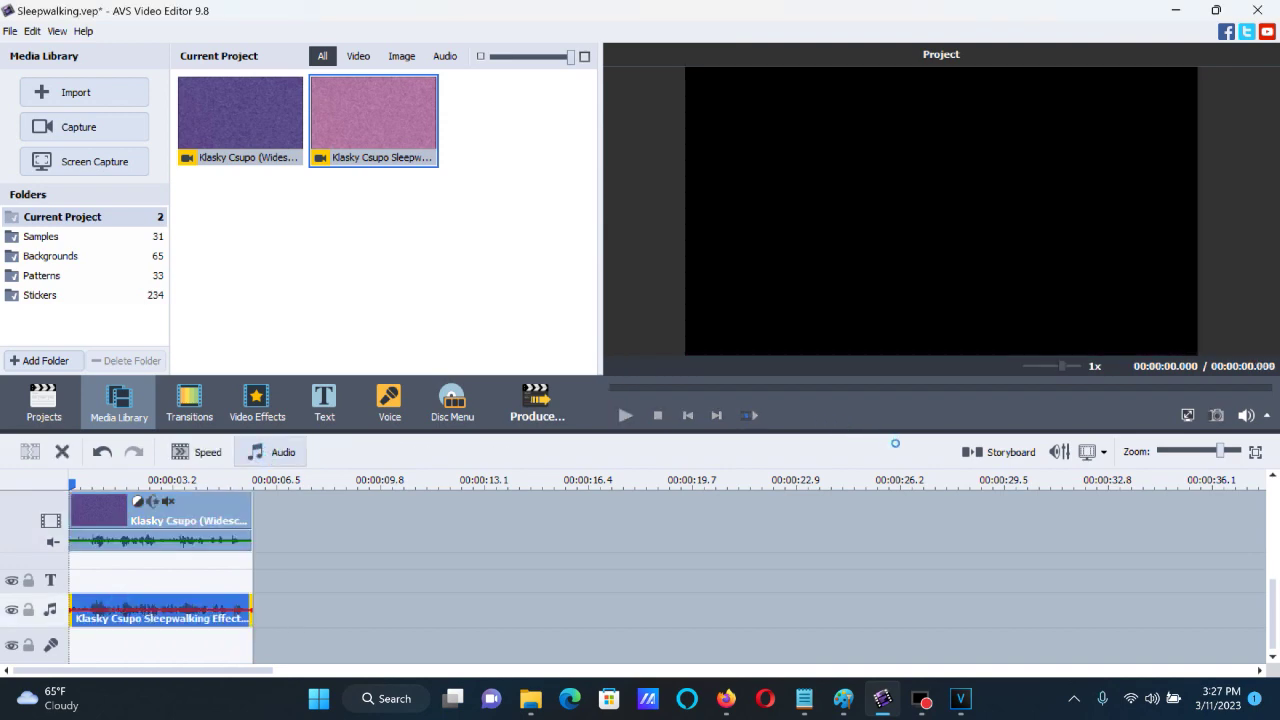
pyautogui.click(271, 452)
pyautogui.click(837, 494)
pyautogui.moveTo(857, 368); pyautogui.dragTo(922, 362)
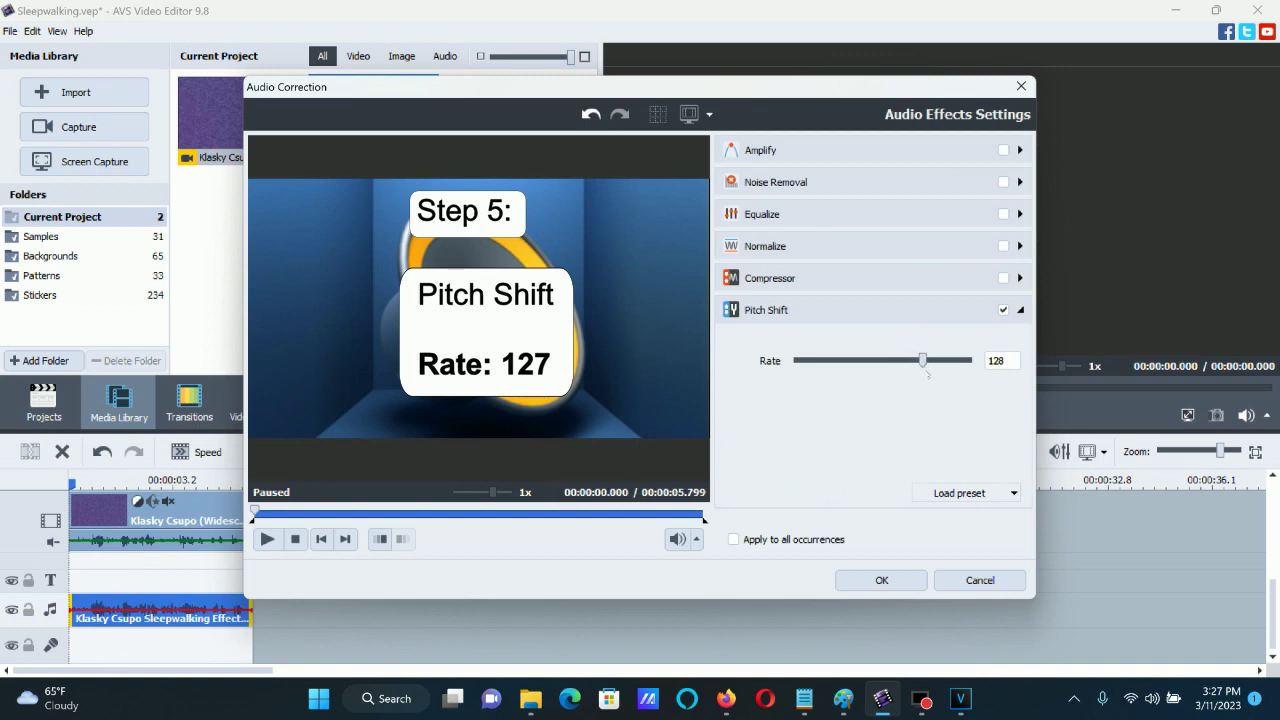
pyautogui.moveTo(930, 367); pyautogui.dragTo(921, 362)
pyautogui.click(910, 579)
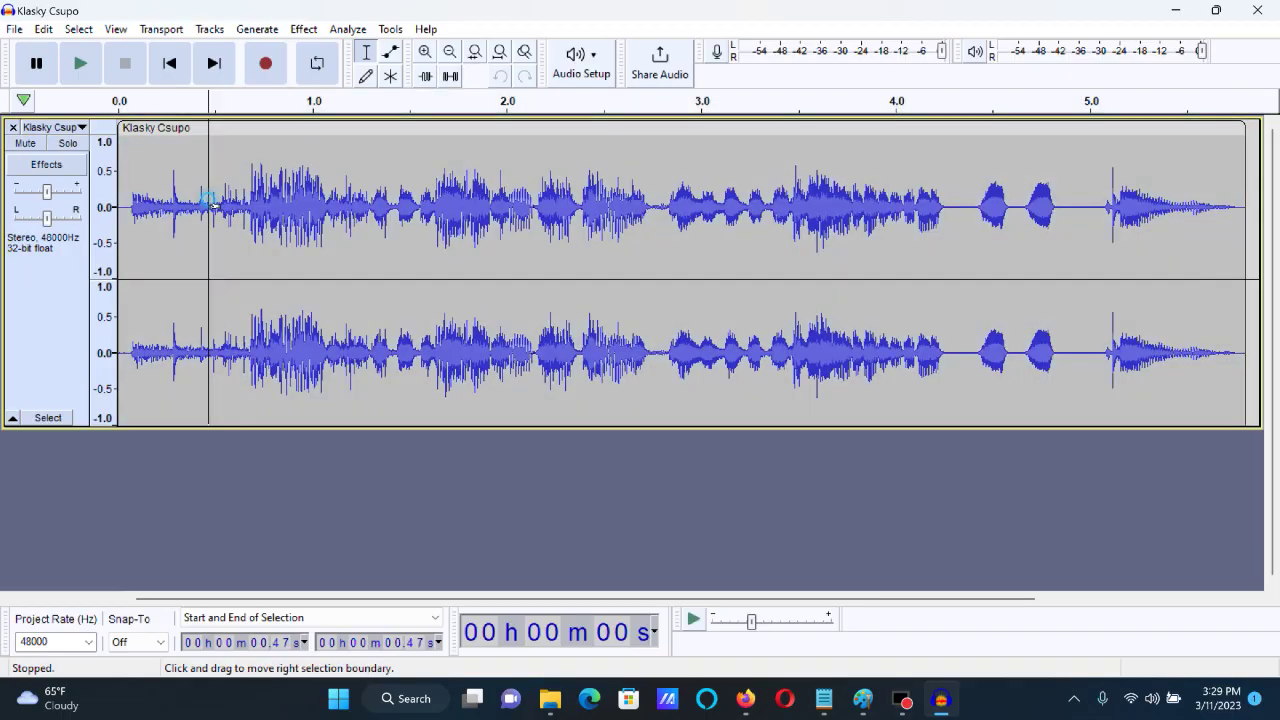
# - In Audacity, select the whole Klasky Csupo audio clip and duplicate it to a second track
pyautogui.doubleClick(176, 218)
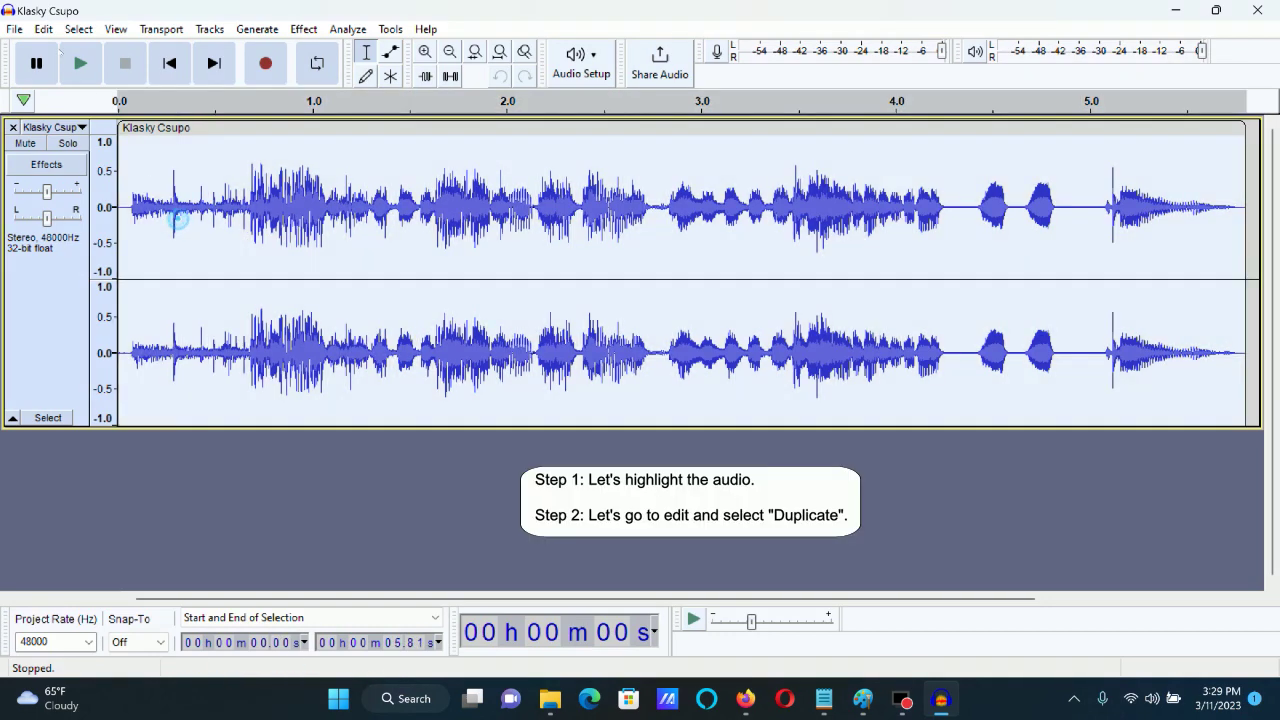
pyautogui.click(38, 30)
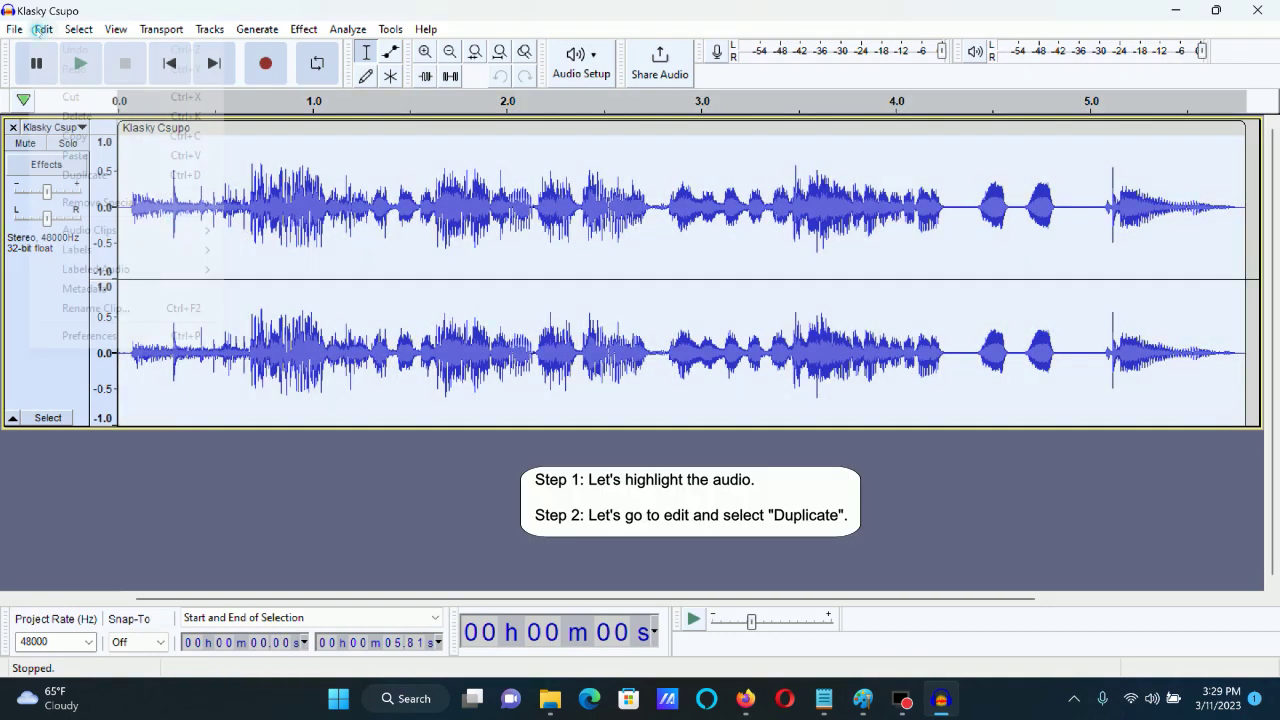
pyautogui.click(80, 174)
# - Select the whole clip in the first track and apply Change Pitch with -12 semitones
pyautogui.click(307, 300)
pyautogui.doubleClick(366, 251)
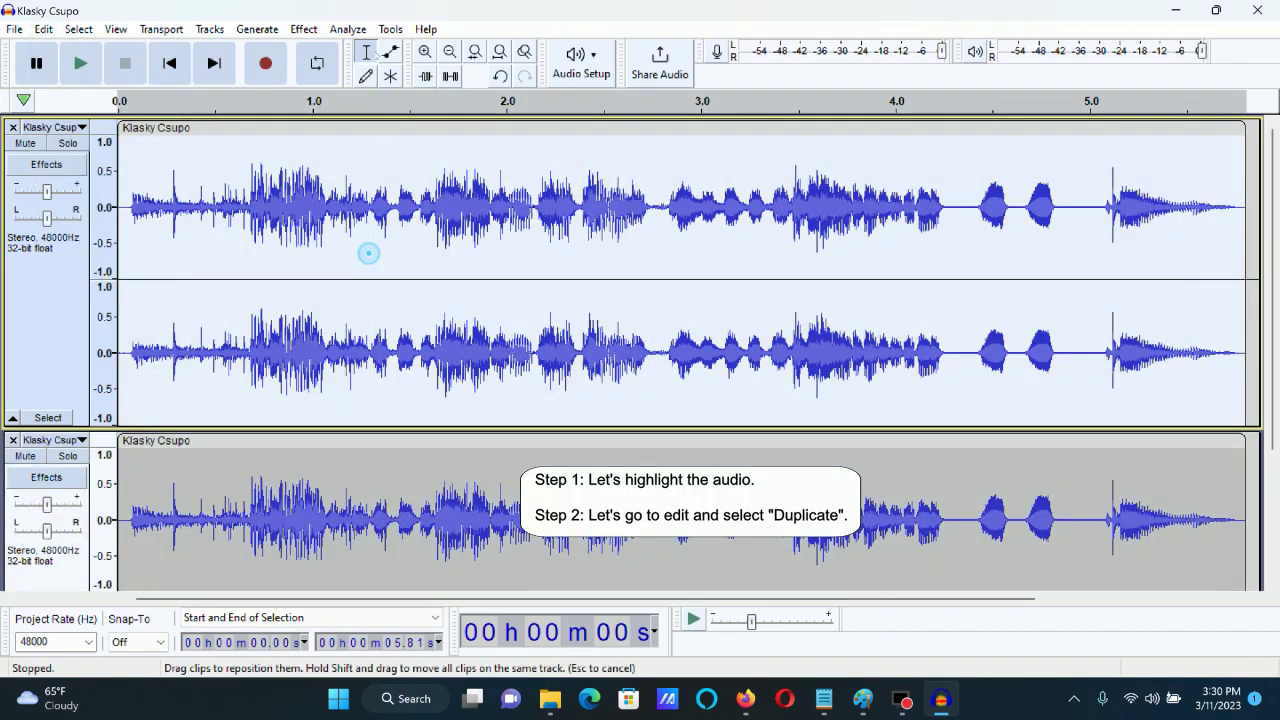
pyautogui.click(304, 29)
pyautogui.moveTo(400, 171)
pyautogui.click(612, 174)
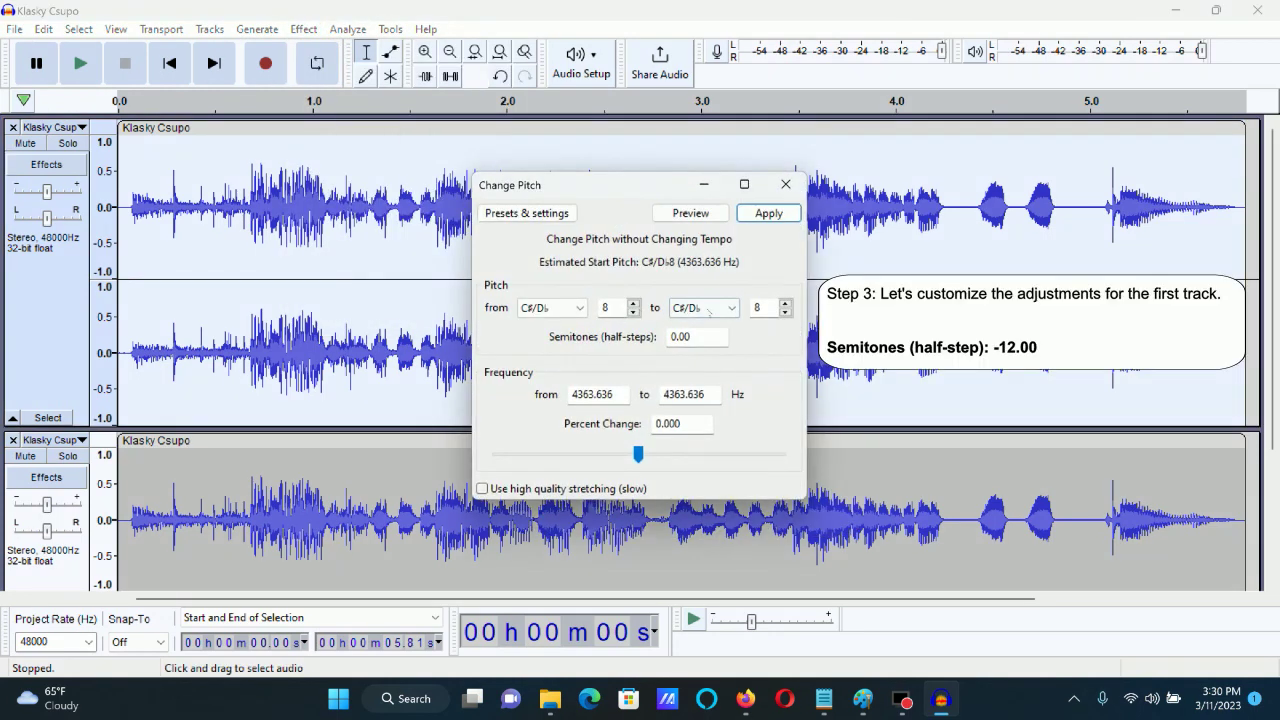
pyautogui.doubleClick(715, 342)
pyautogui.write('-12')
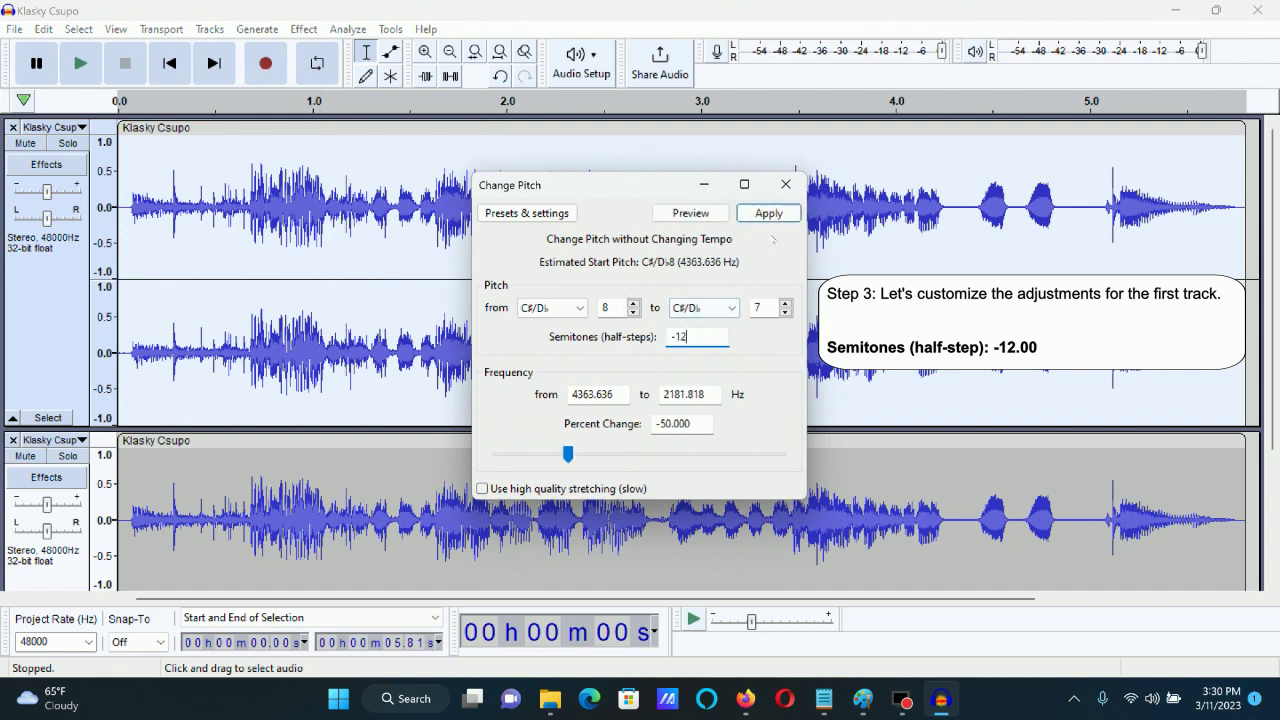
pyautogui.click(766, 213)
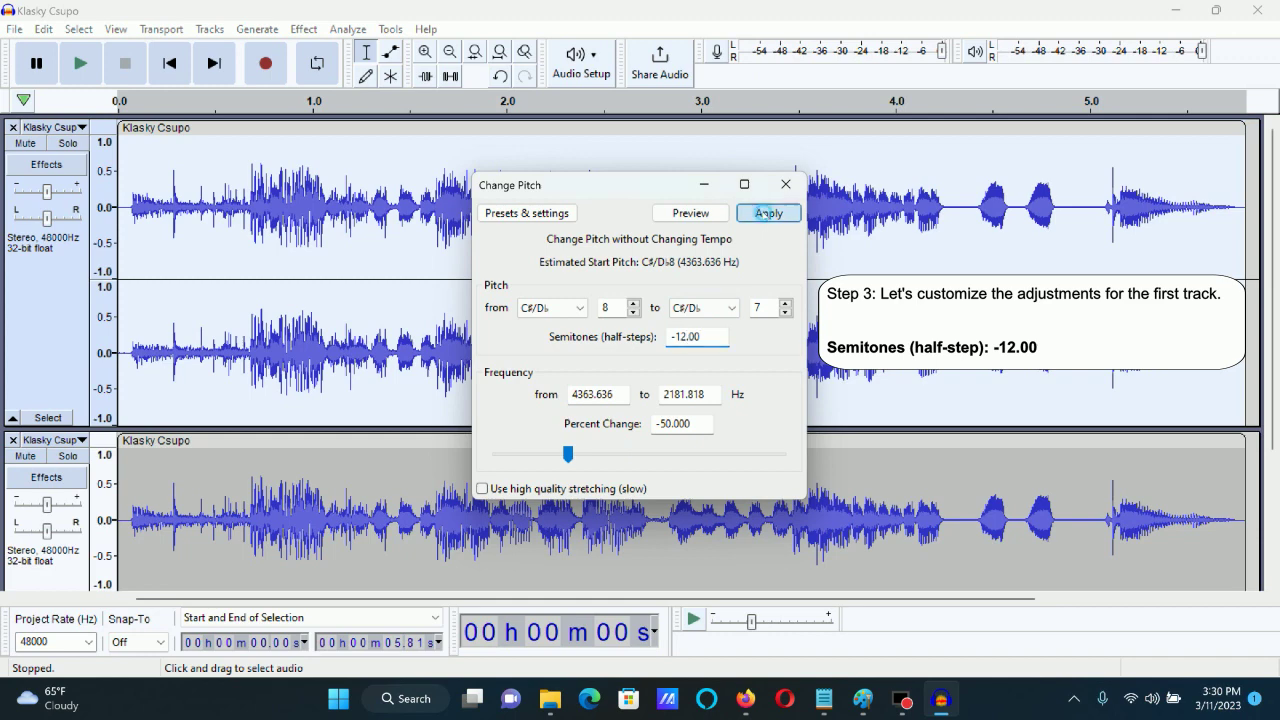
# - Select the duplicated clip in the second track and apply Change Pitch with -9 semitones
pyautogui.click(414, 440)
pyautogui.click(303, 29)
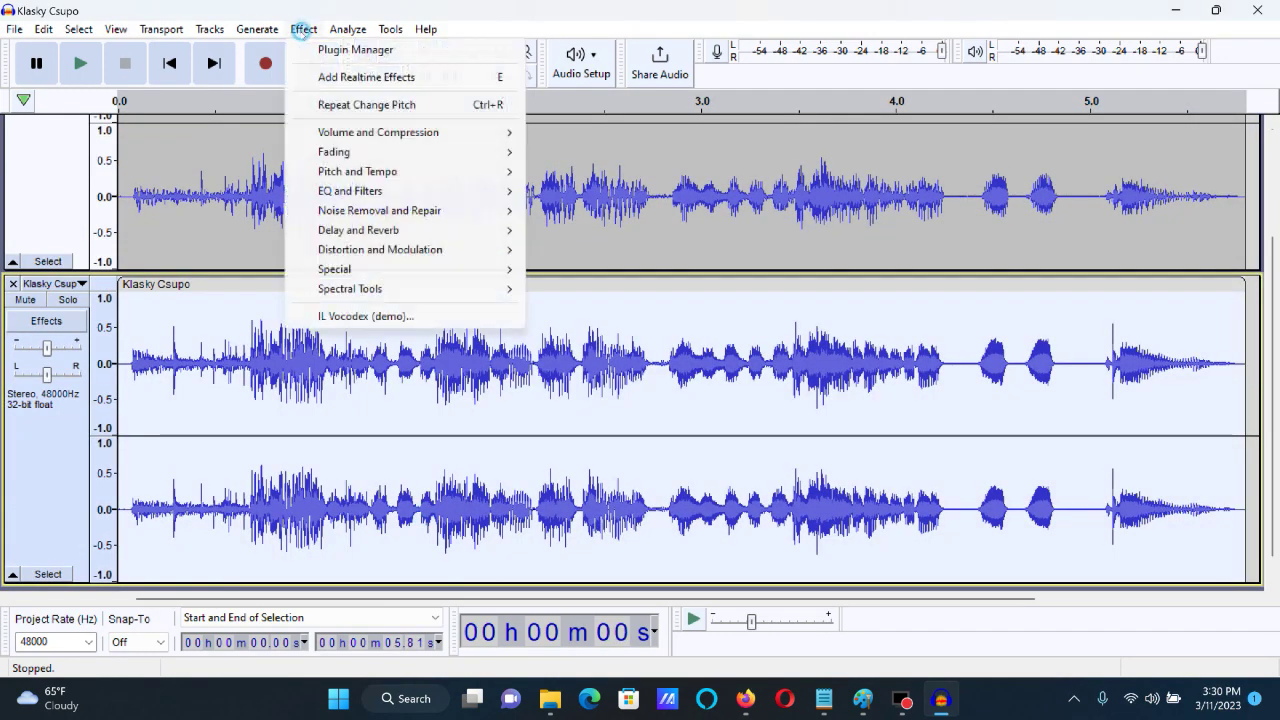
pyautogui.moveTo(375, 171)
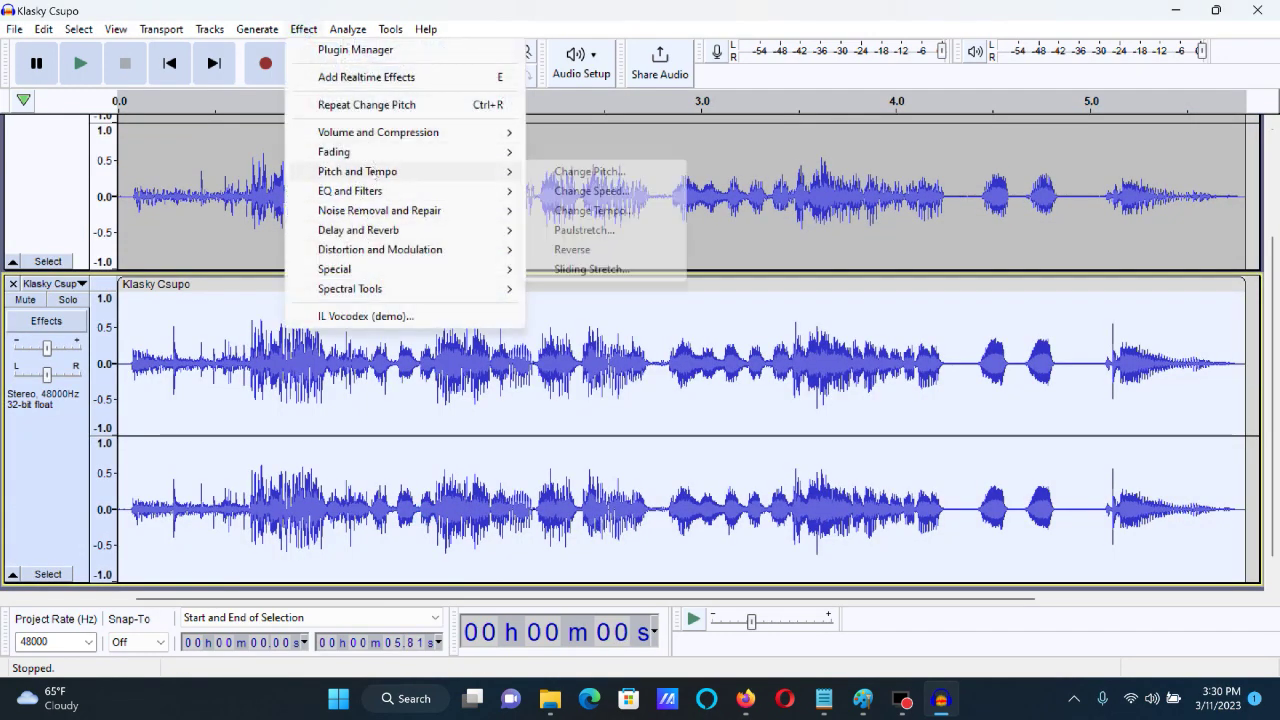
pyautogui.click(580, 171)
pyautogui.doubleClick(680, 336)
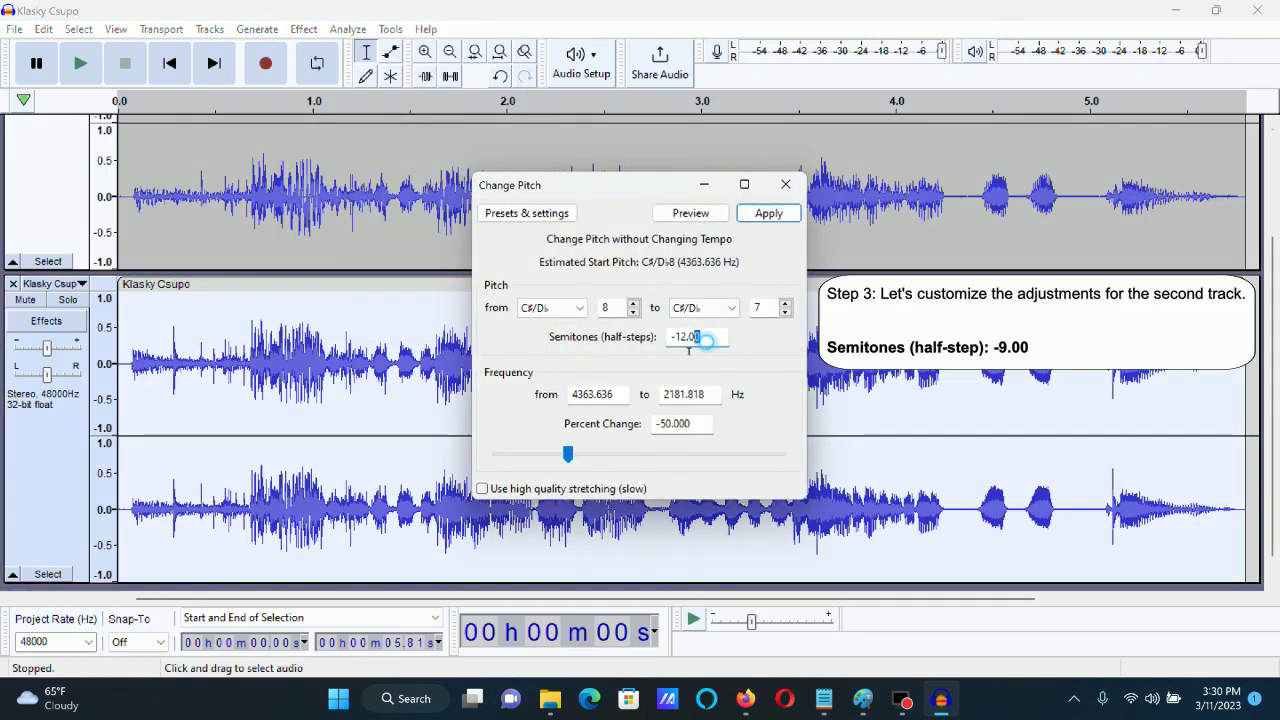
pyautogui.write('-9')
pyautogui.click(708, 394)
pyautogui.click(713, 337)
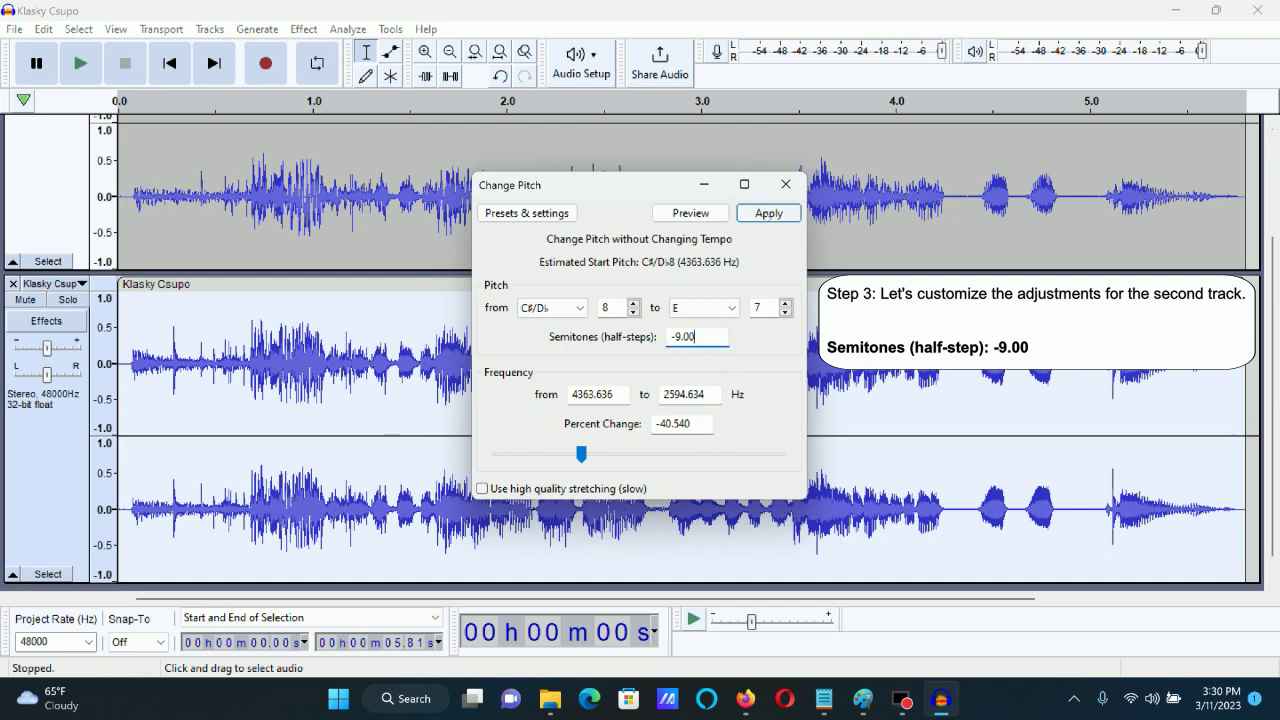
pyautogui.click(768, 213)
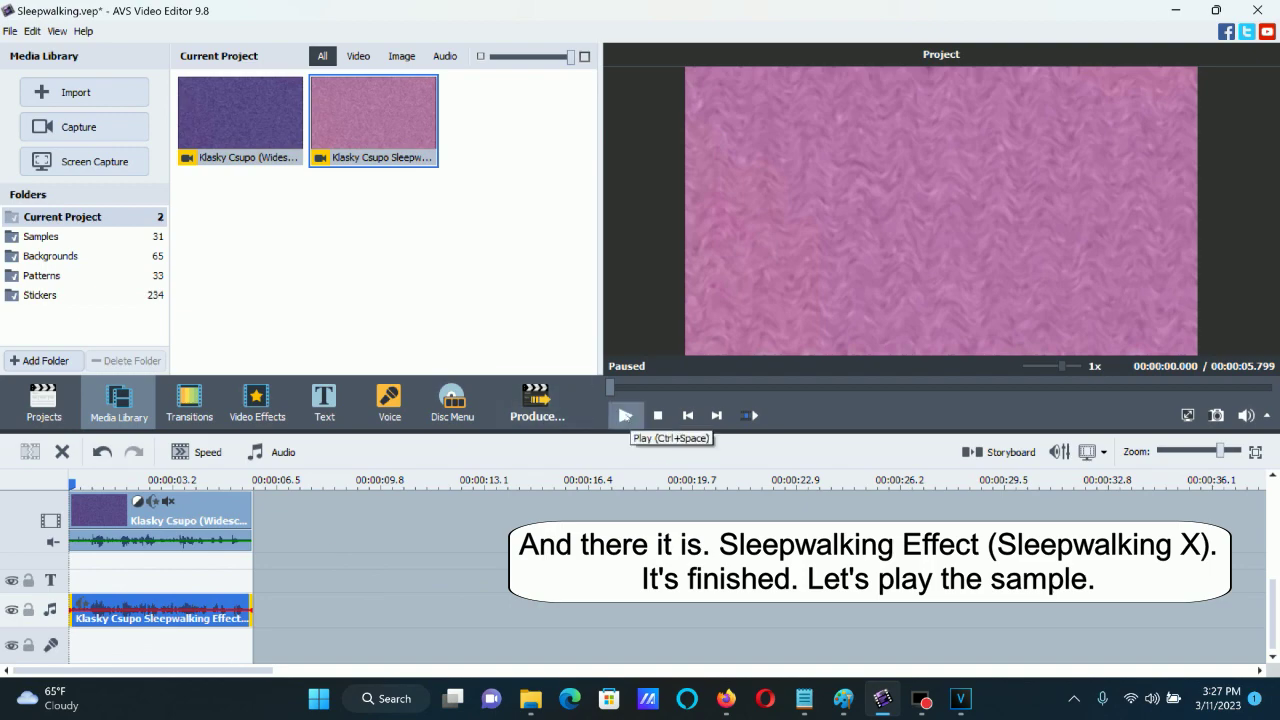
# - In AVS Video Editor, play the finished Sleepwalking project from the start in the preview
pyautogui.click(624, 414)
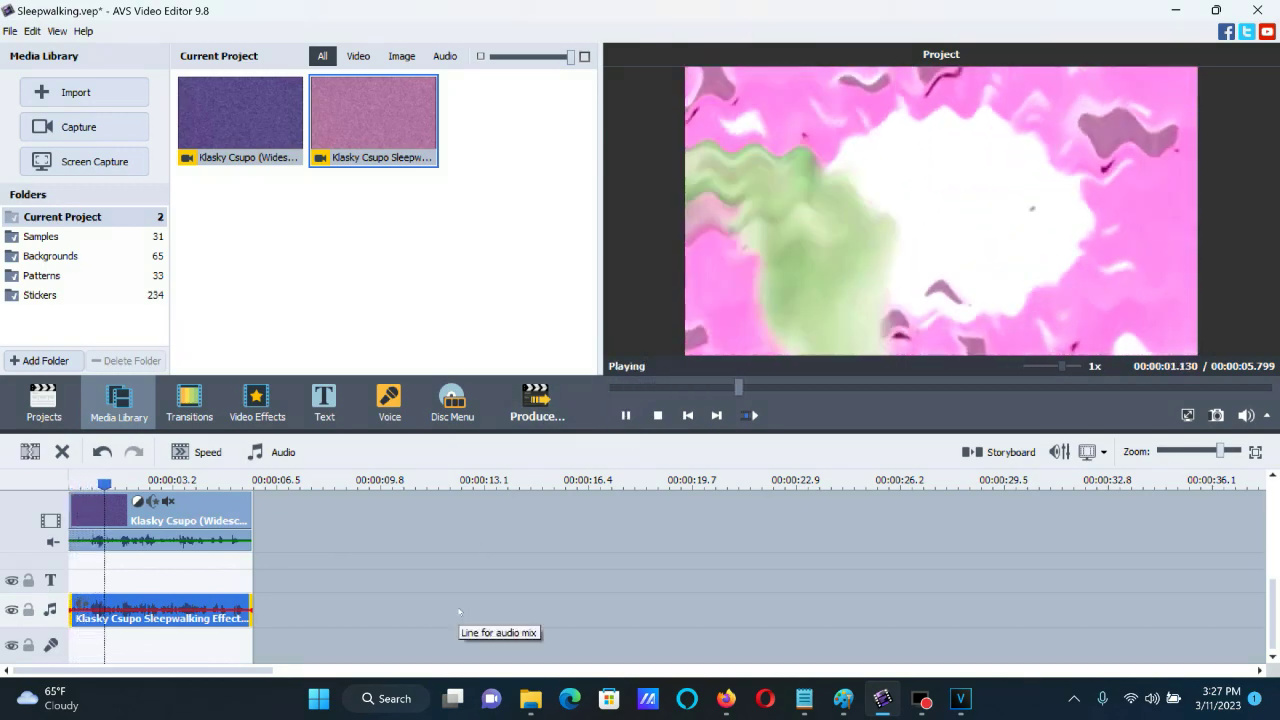